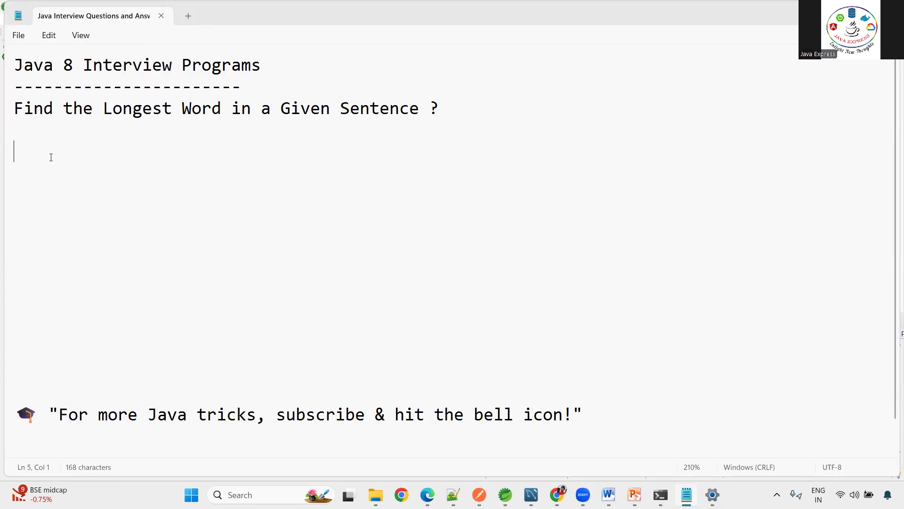
type("\"Jav")
type("a 8 introd")
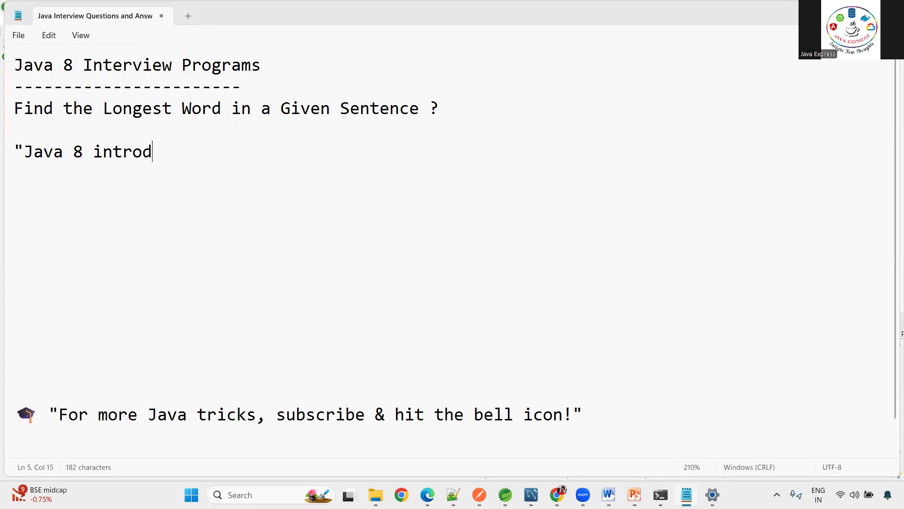
type("uces many u")
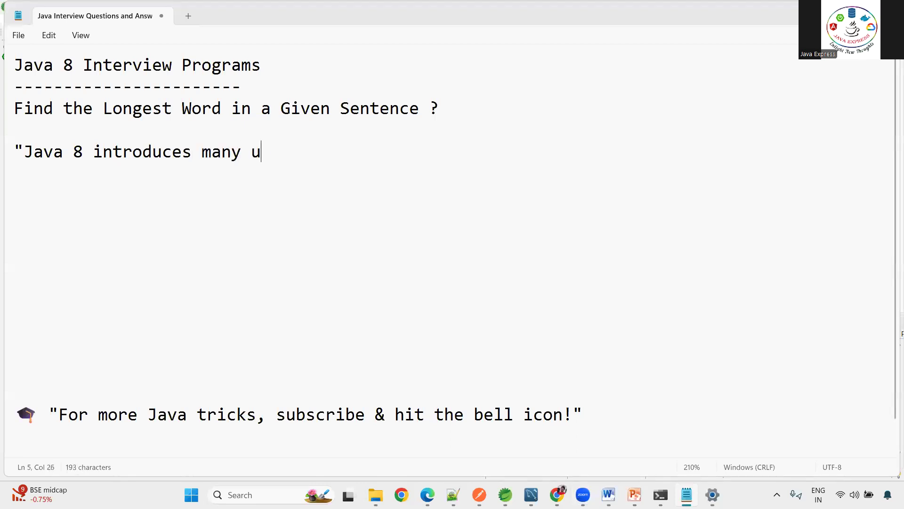
type("sefull fe")
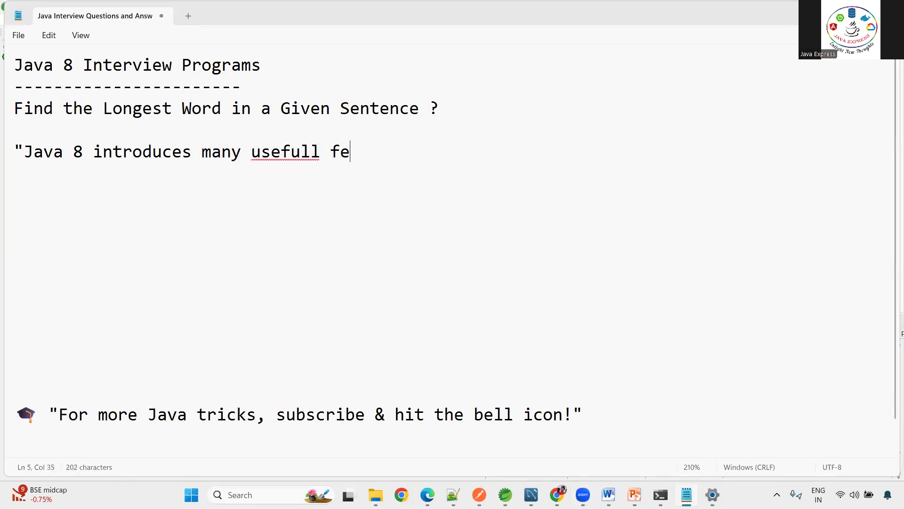
type("atures ")
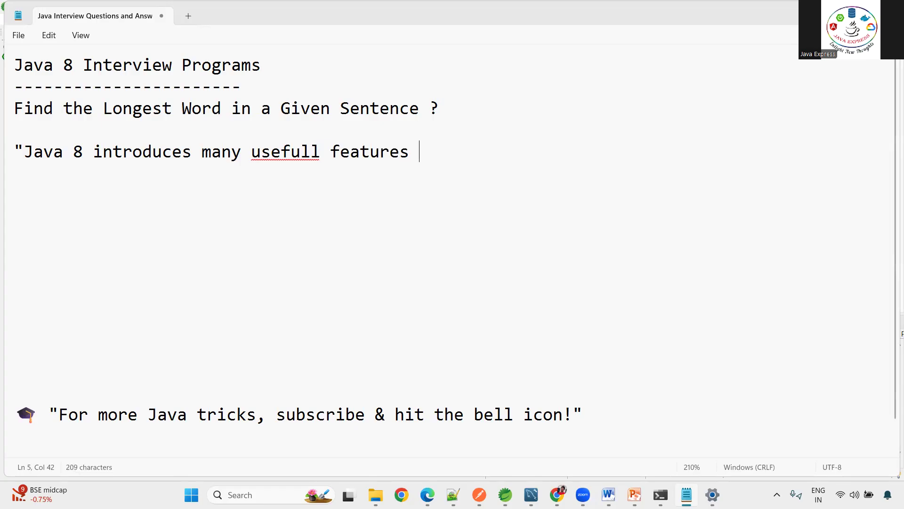
type("\";")
Step: Correct 'usefull' to 'useful' in the sample sentence and briefly highlight 'Longest Word' in the question
left_click(320, 151)
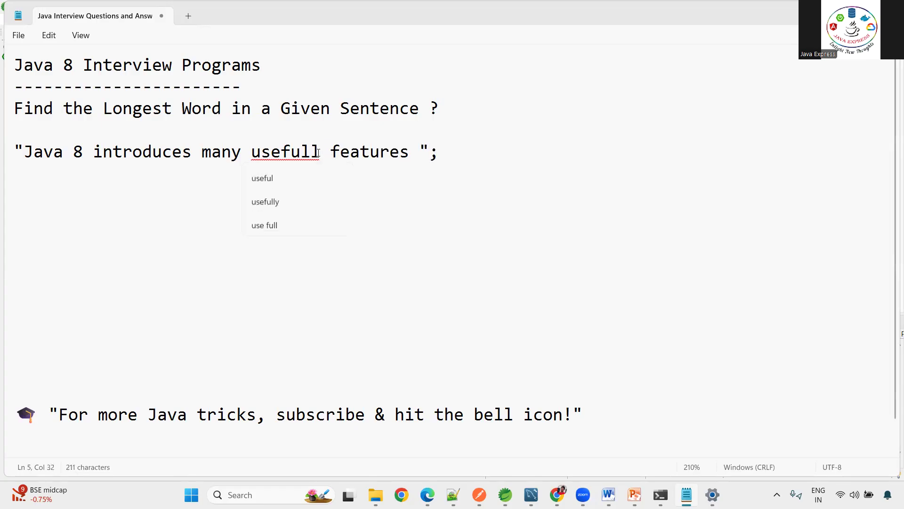
key("BackSpace")
left_click(340, 188)
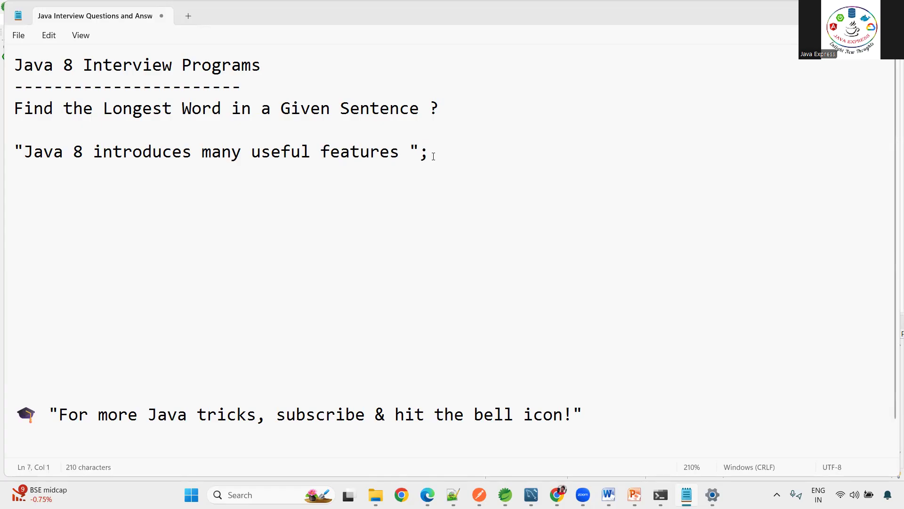
left_click(433, 156)
left_click_drag(103, 108, 226, 107)
left_click(212, 126)
key("Return")
type("-")
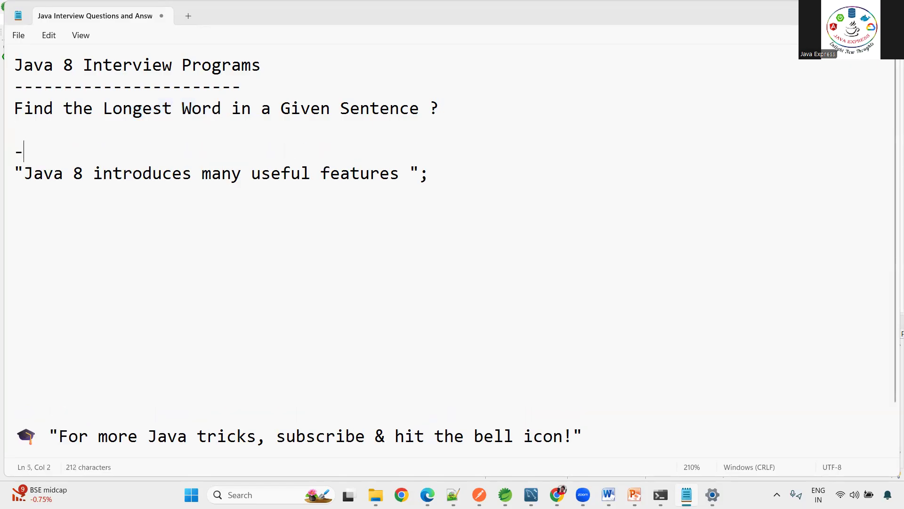
type("> ")
type("each word leng")
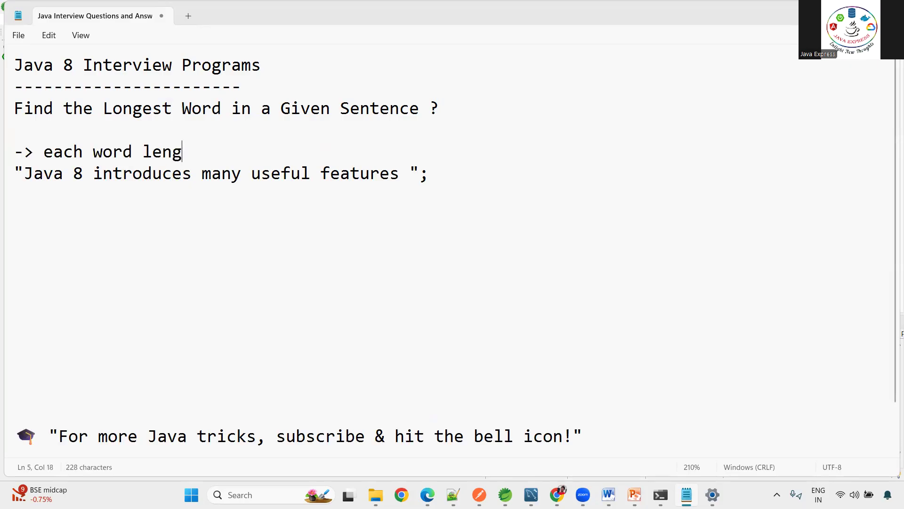
type("th")
double_click(35, 108)
double_click(74, 107)
left_click(126, 107)
double_click(138, 109)
left_click(212, 108)
double_click(201, 108)
double_click(233, 107)
left_click(270, 108)
double_click(171, 151)
left_click_drag(171, 151, 15, 151)
key("ctrl+c")
key("BackSpace")
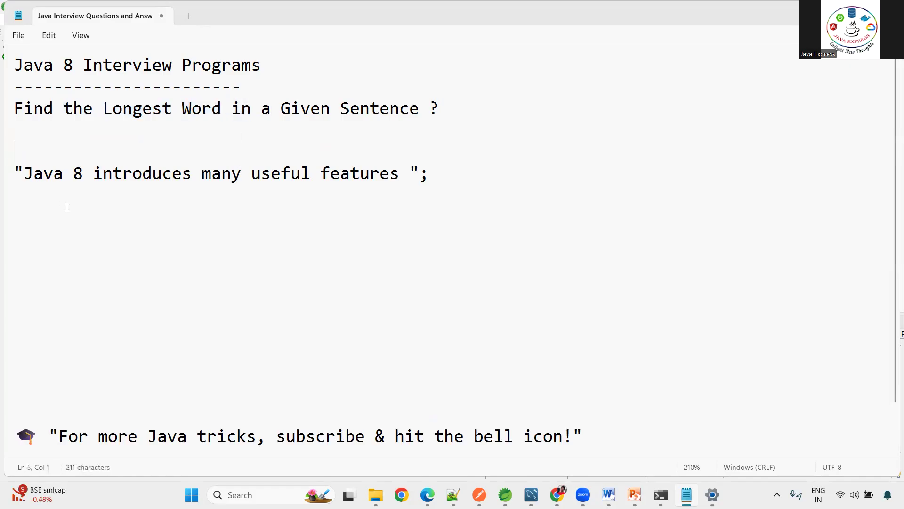
left_click(66, 206)
key("ctrl+v")
left_click(62, 198)
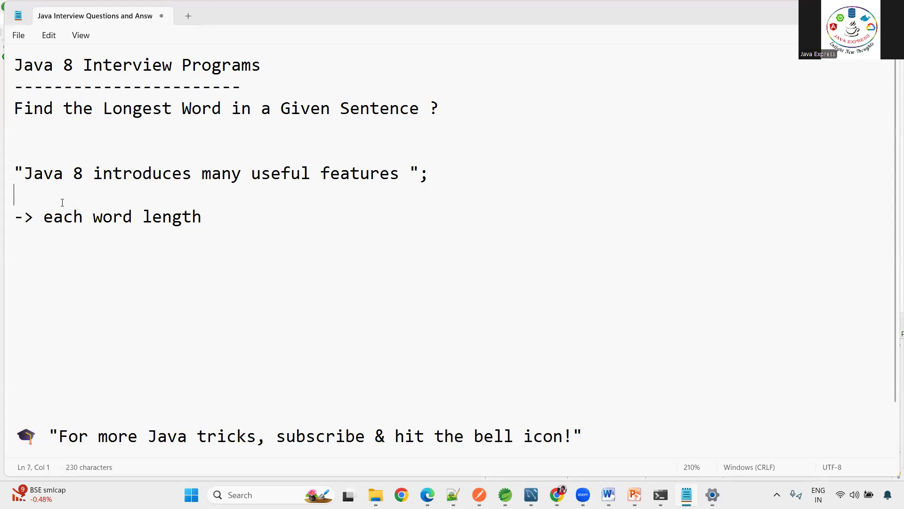
left_click(26, 174)
left_click_drag(25, 174, 71, 174)
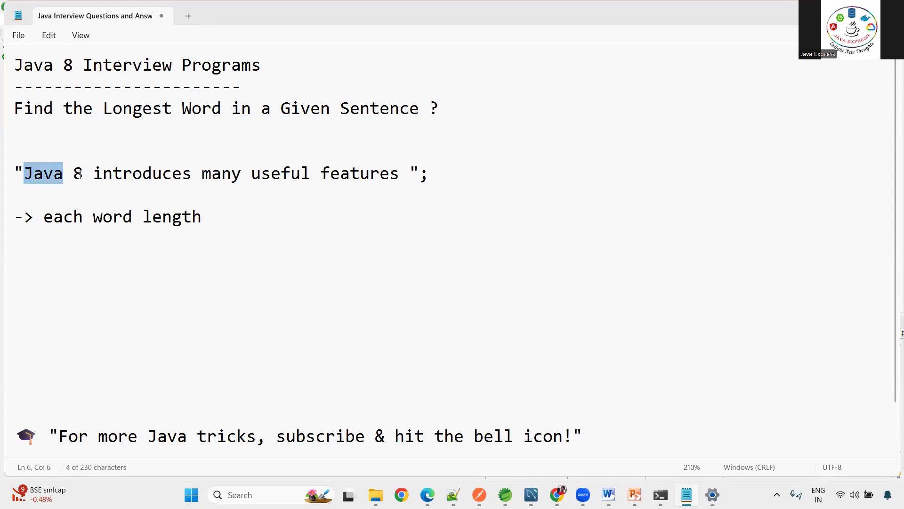
left_click(84, 175)
double_click(165, 177)
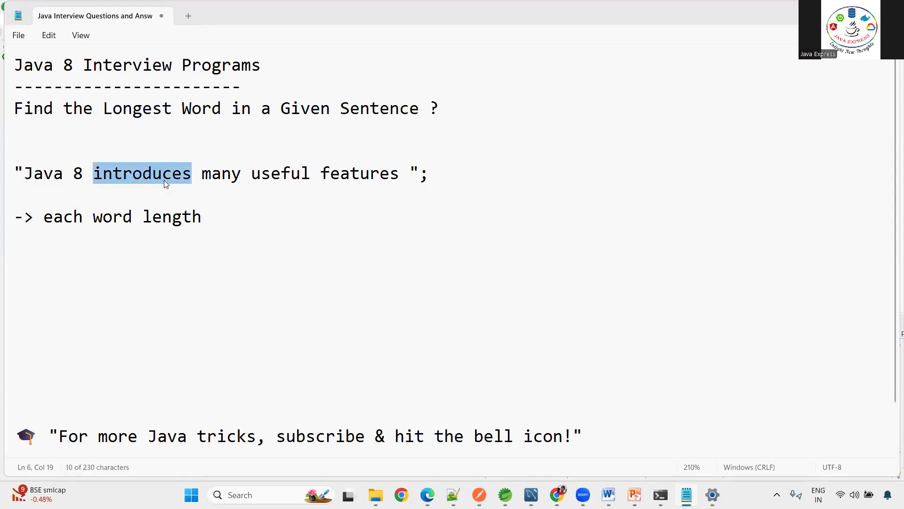
left_click(206, 175)
double_click(221, 175)
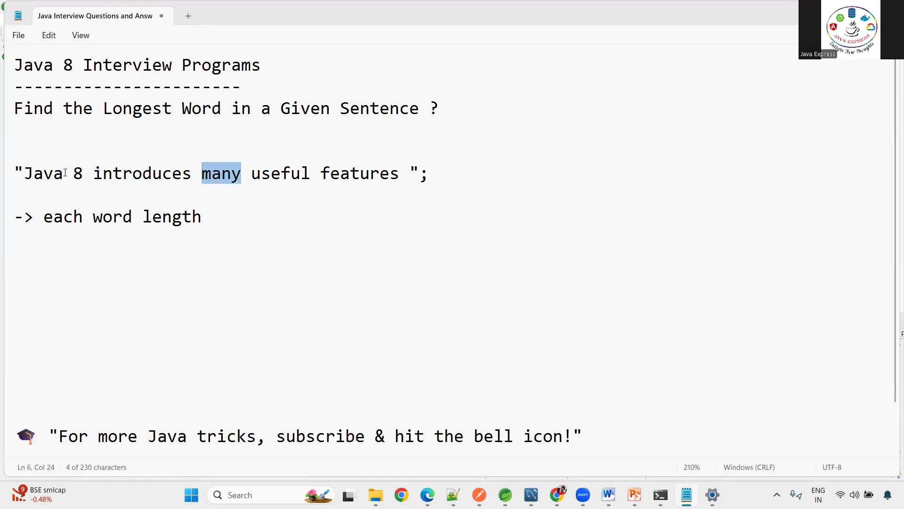
left_click(45, 174)
double_click(45, 174)
double_click(78, 174)
double_click(141, 174)
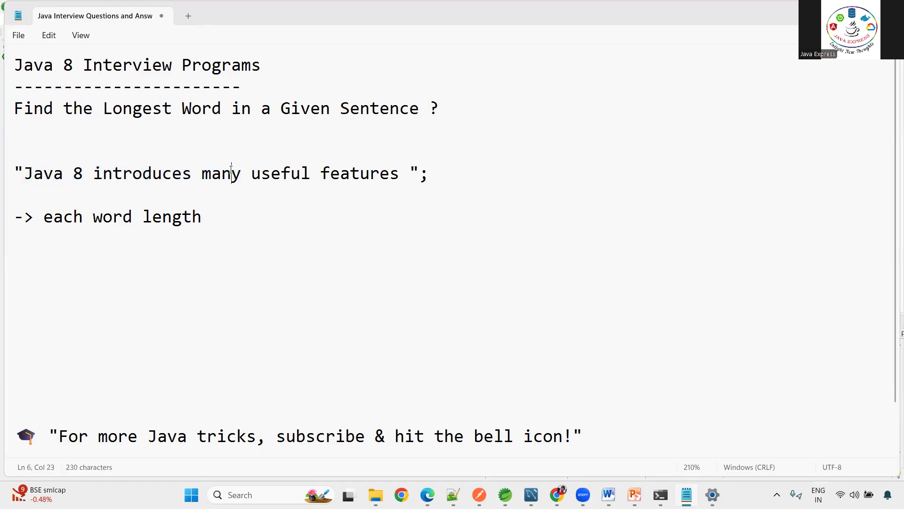
double_click(221, 174)
double_click(273, 175)
double_click(372, 174)
left_click(400, 174)
left_click_drag(399, 175, 24, 175)
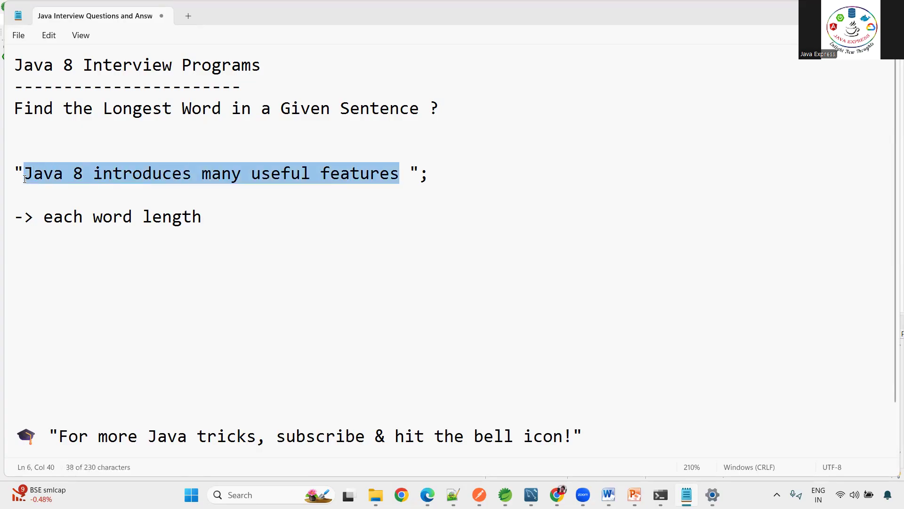
double_click(95, 217)
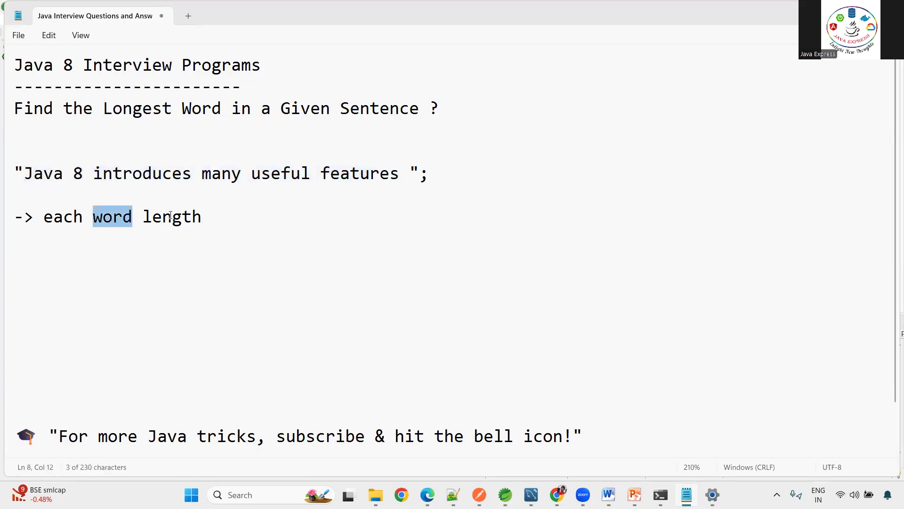
left_click_drag(95, 217, 218, 216)
left_click(235, 219)
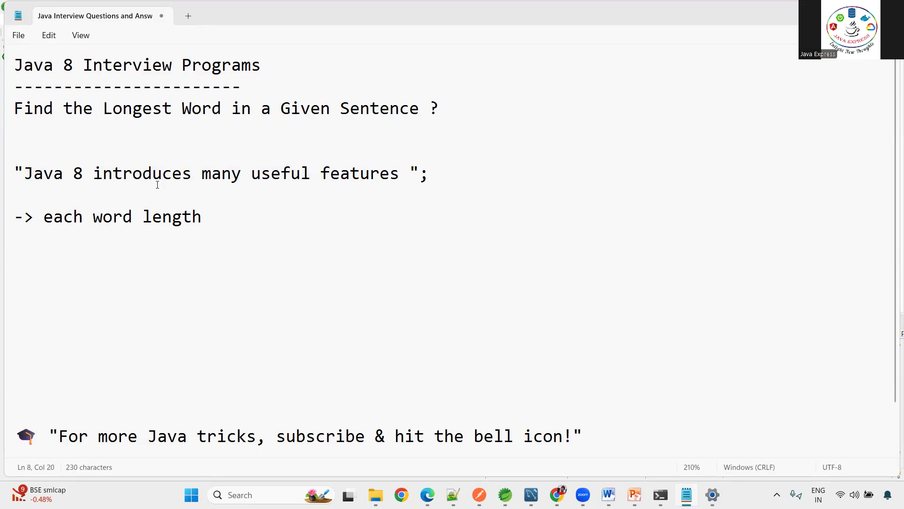
double_click(110, 173)
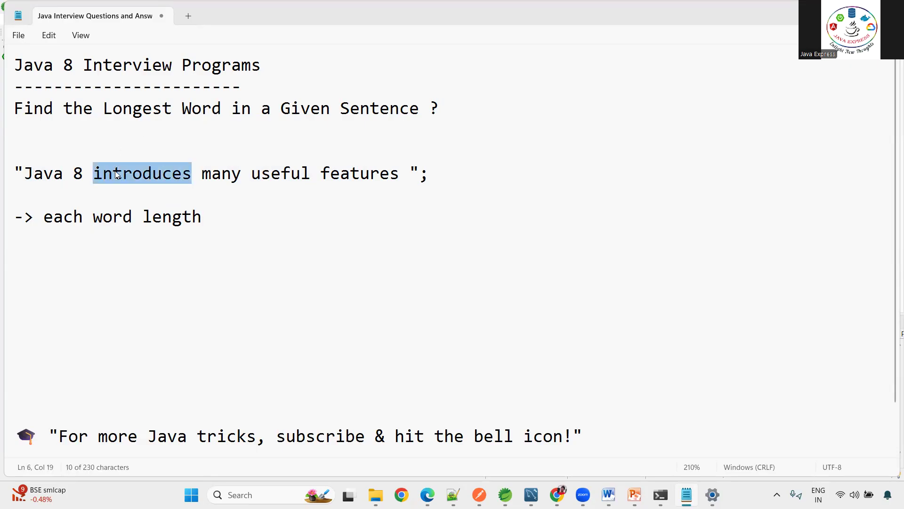
left_click(182, 252)
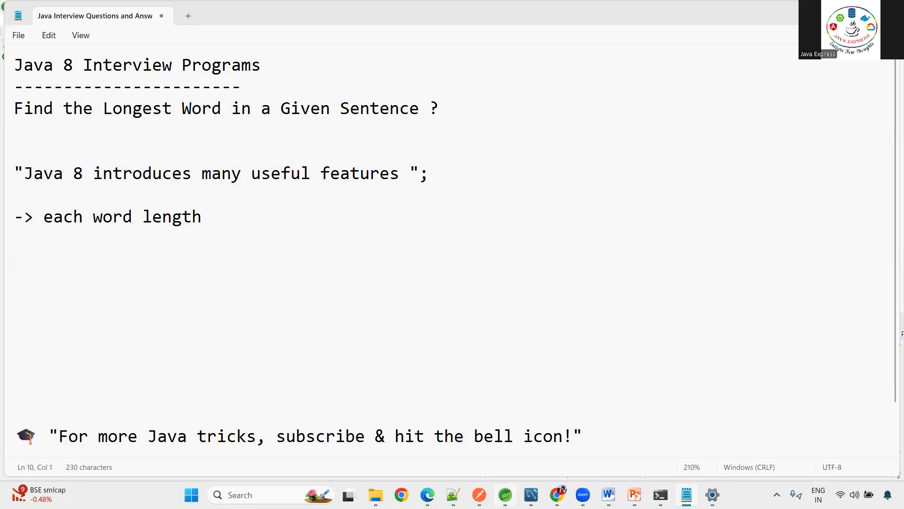
Step: Close all open editors and create a new class LongestWordFinder in the java8logical package
left_click(505, 495)
left_click(566, 420)
right_click(233, 47)
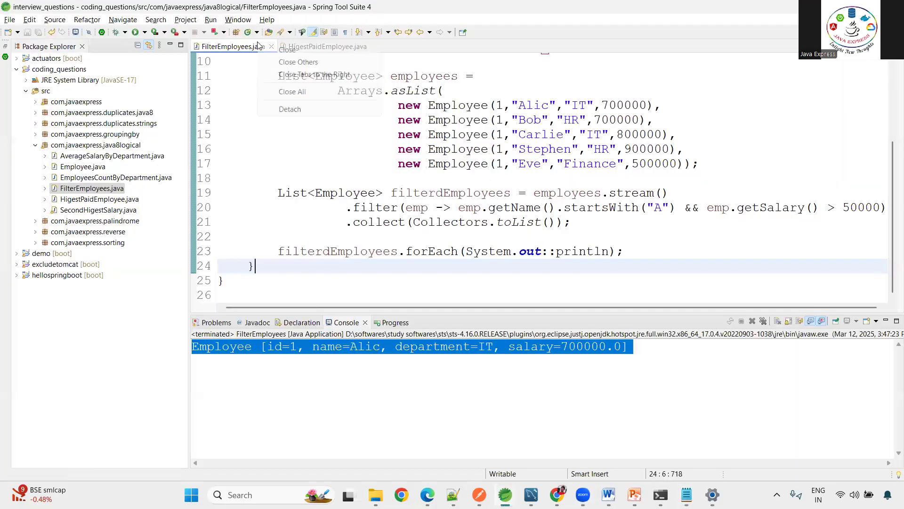
key("Escape")
key("ctrl+shift+w")
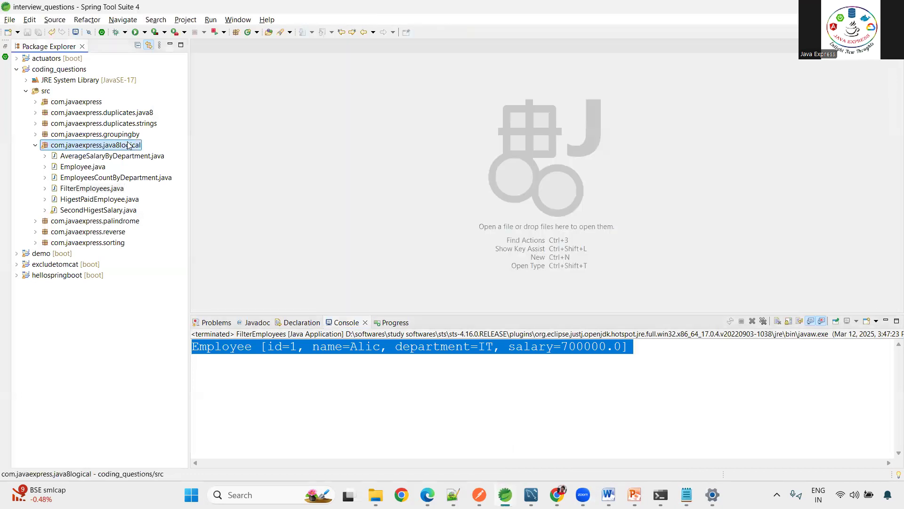
right_click(96, 145)
mouse_move(212, 83)
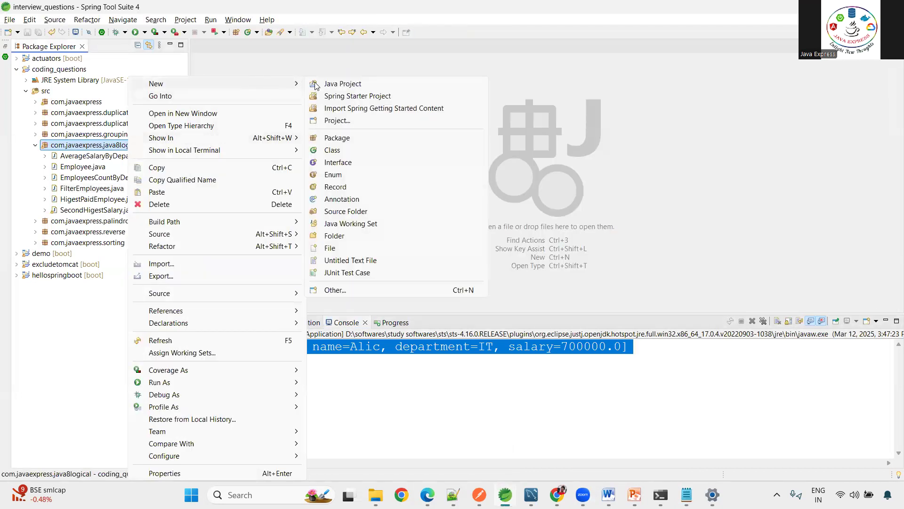
left_click(342, 147)
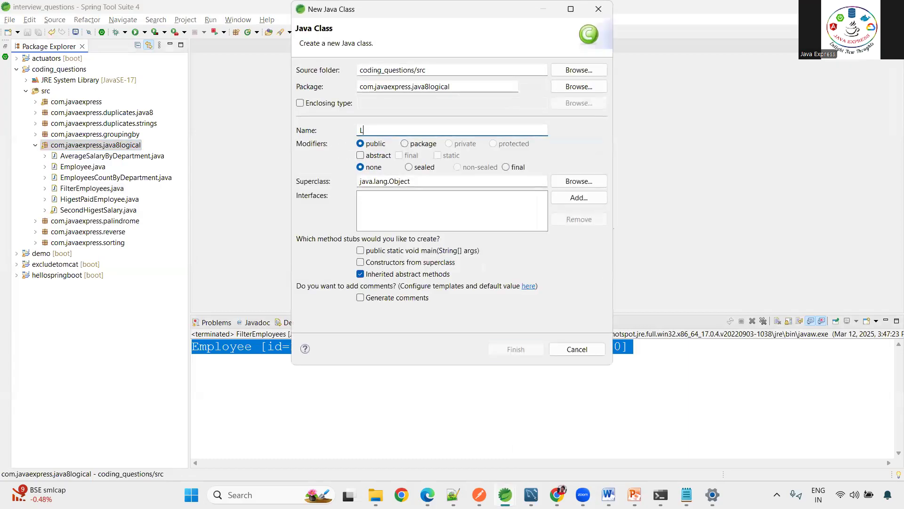
type("LongestWord")
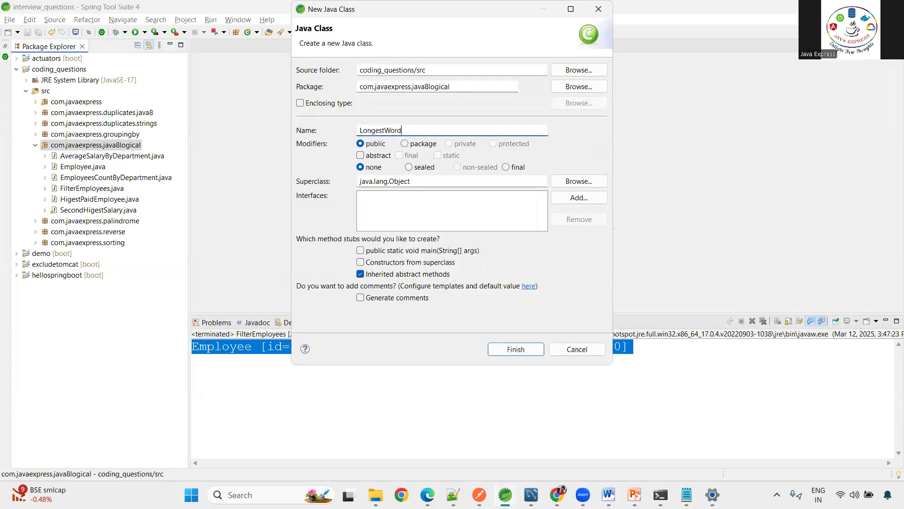
type("Finder")
key("Return")
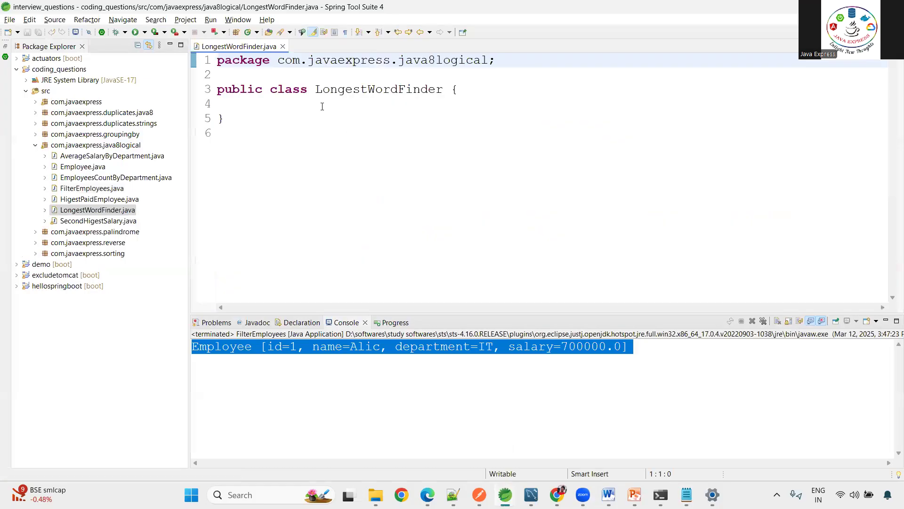
Step: Add a main method to LongestWordFinder via content assist and save the file
left_click(322, 106)
key("Return")
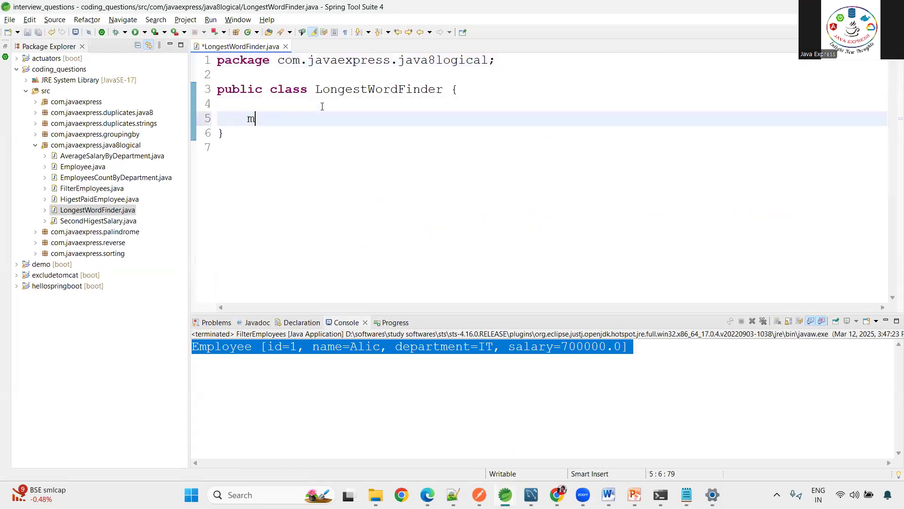
type("main")
key("ctrl+space")
key("Return")
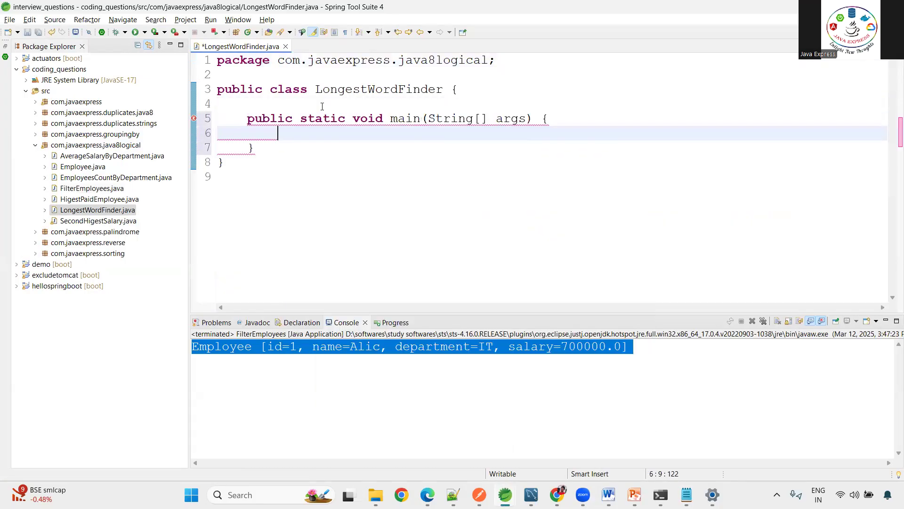
key("Return")
key("ctrl+s")
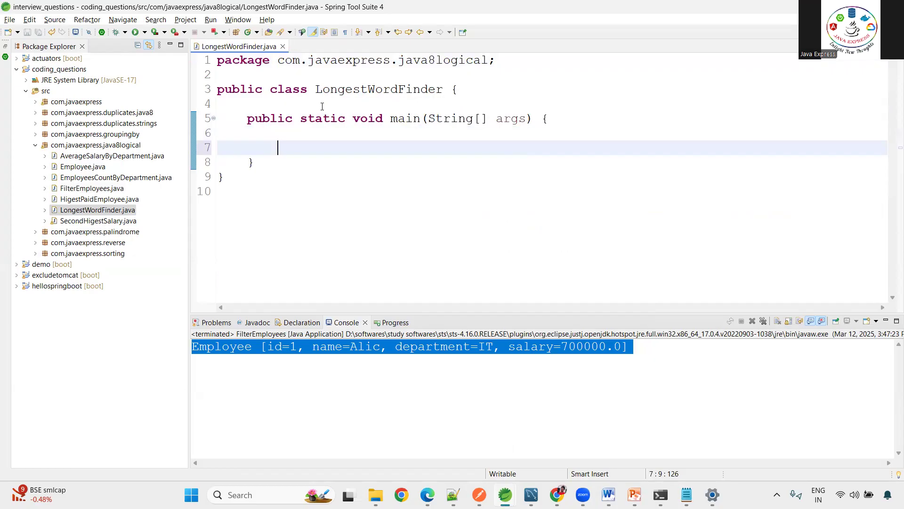
Step: Begin the String input = declaration and copy the sample sentence from the notes
left_click(317, 136)
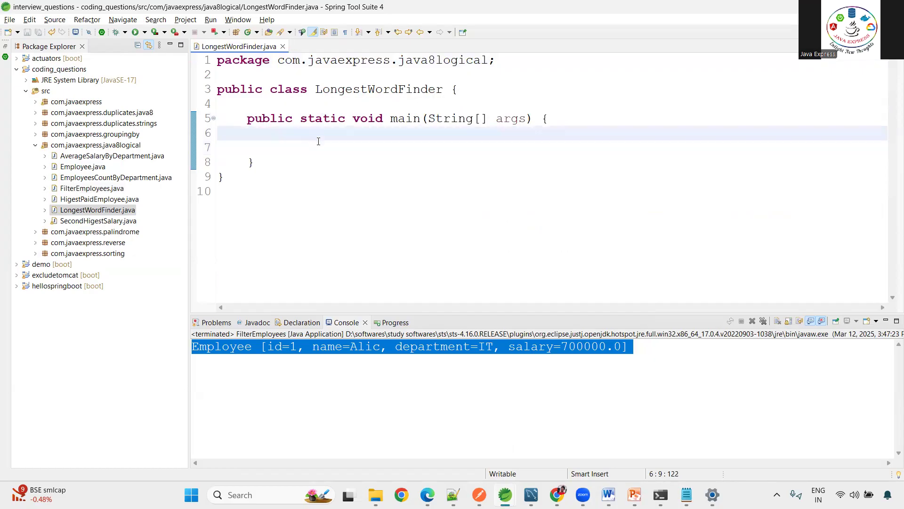
key("Down")
type("String")
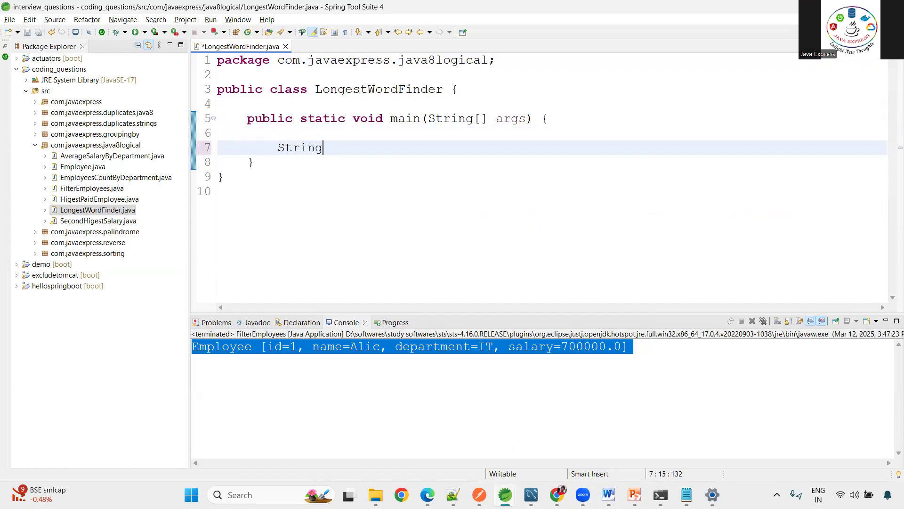
type(" s")
key("BackSpace")
type("input")
type(" = \"")
key("alt+Tab")
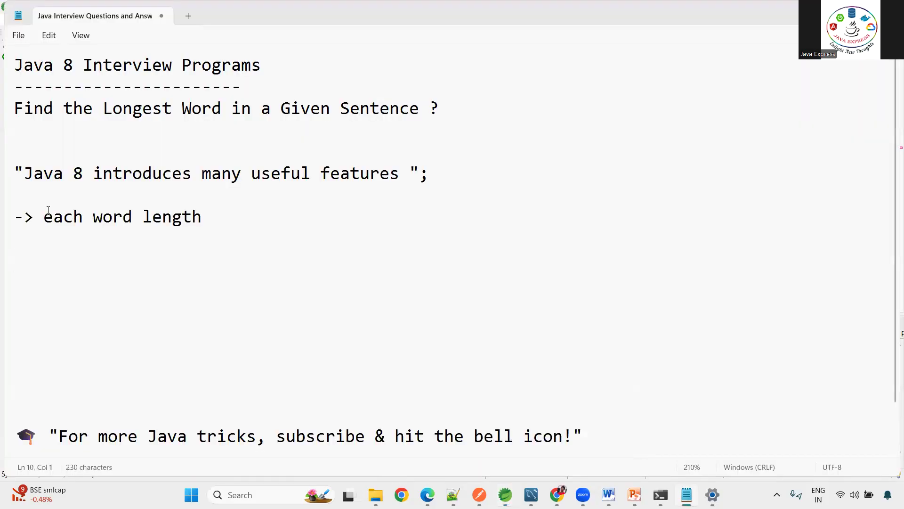
mouse_move(24, 174)
left_mouse_down()
mouse_move(427, 175)
mouse_move(401, 176)
left_mouse_up()
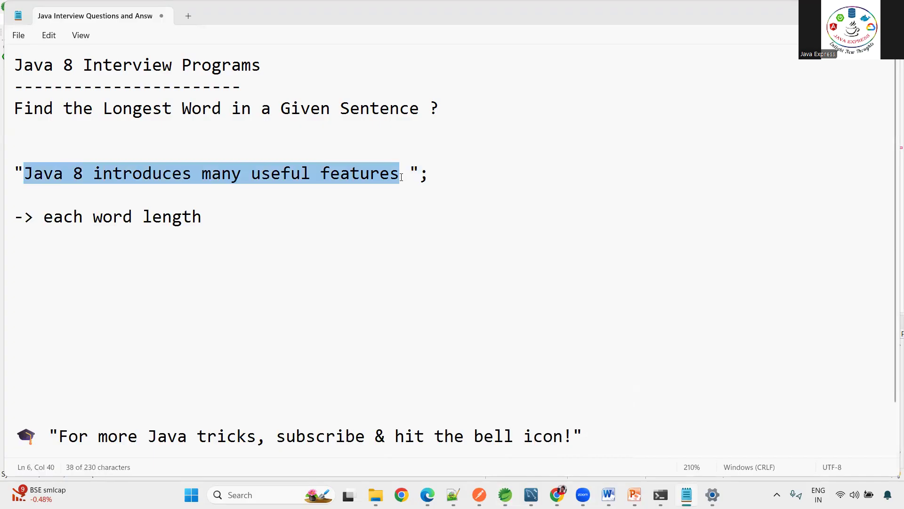
key("ctrl+c")
Step: Paste the sentence as the input string value, terminate it with a semicolon and save
key("alt+Tab")
key("ctrl+v")
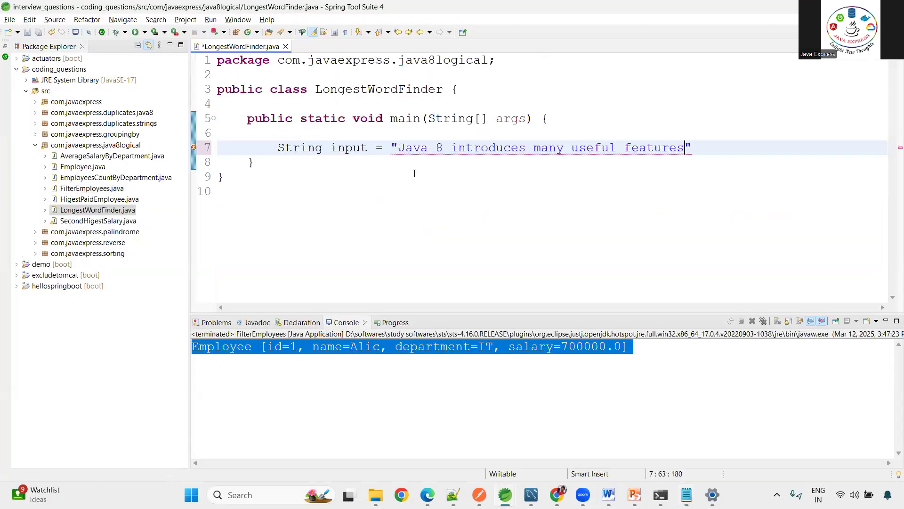
left_click(731, 146)
type(";")
key("Return")
key("Return")
key("ctrl+s")
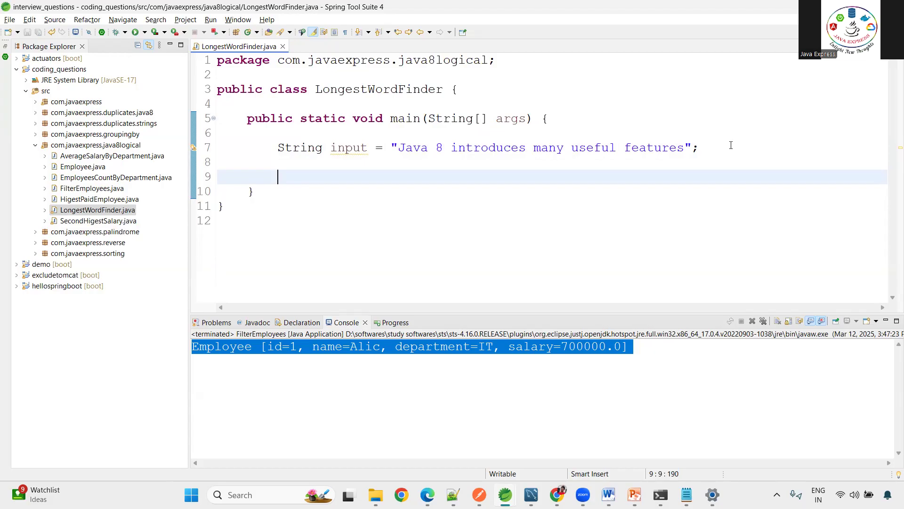
type("Arrays.s")
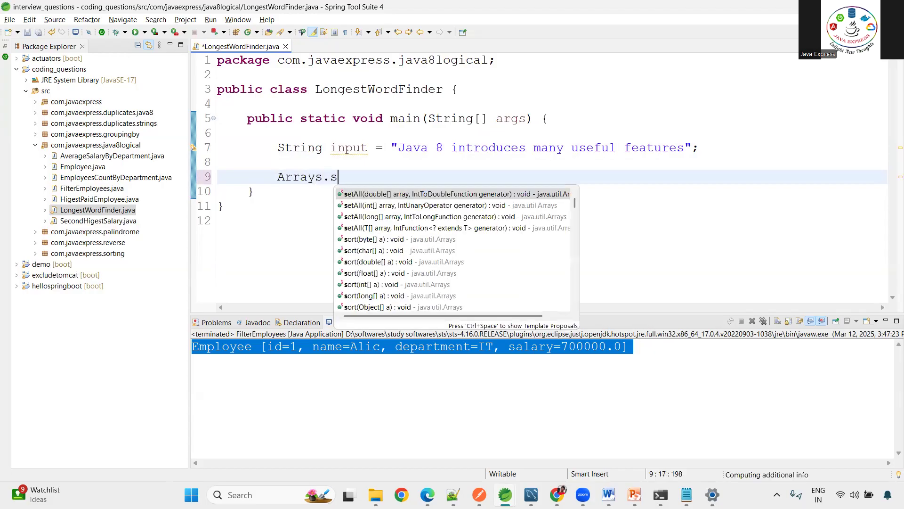
type("trea")
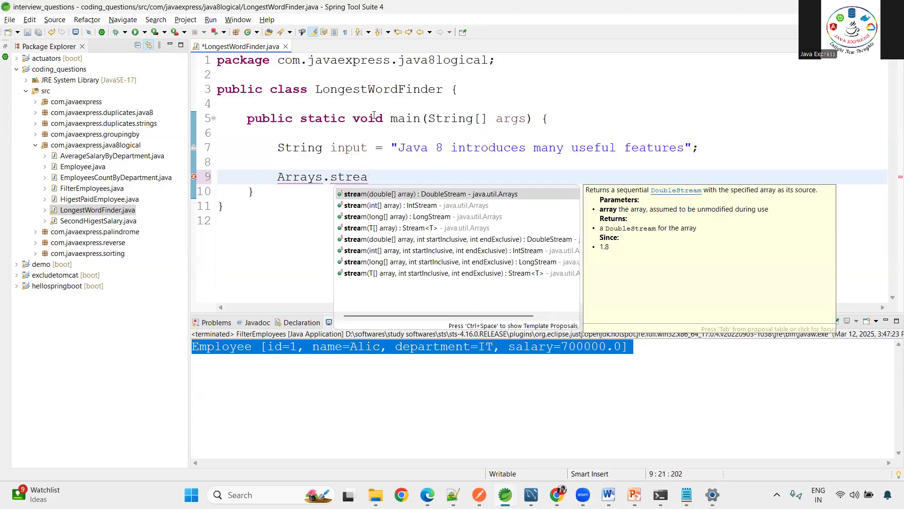
Step: Write Arrays.stream(input.split(" ")) with the Arrays import added via completion
double_click(349, 147)
left_click(350, 147)
left_click(381, 177)
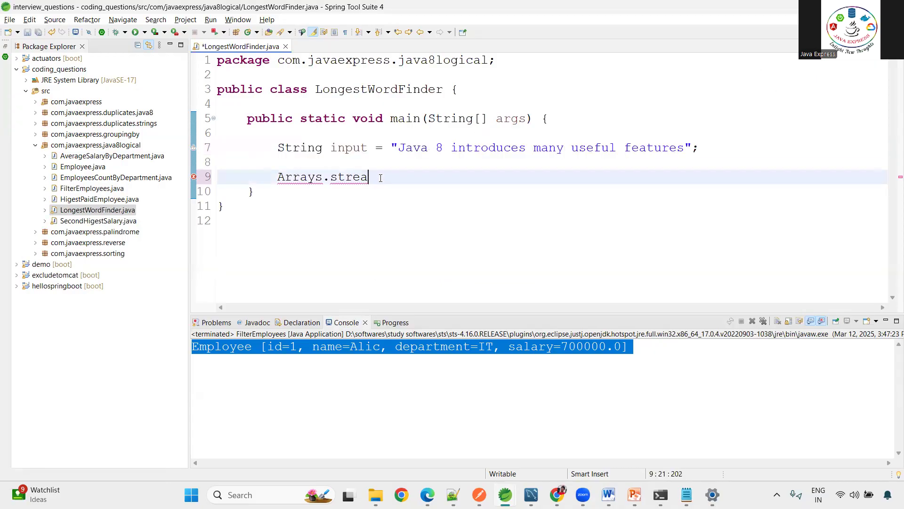
key("ctrl+space")
key("Return")
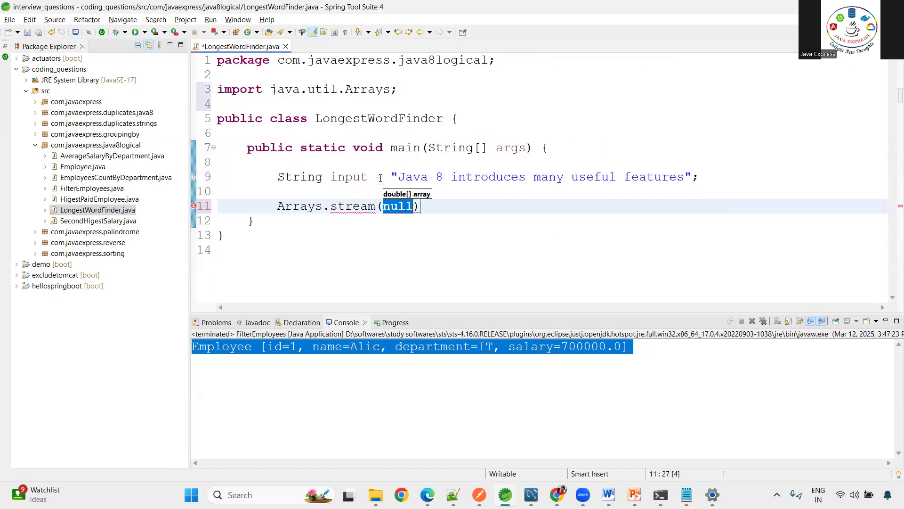
type("input")
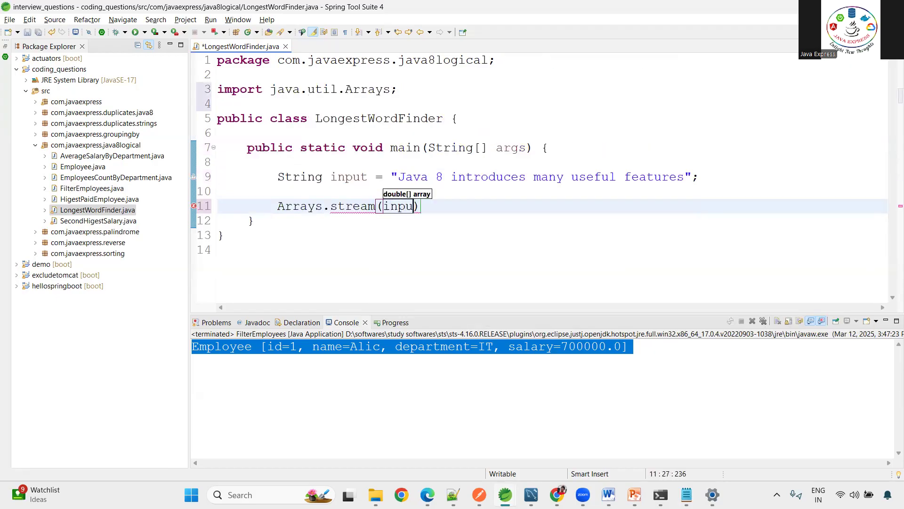
type(".spl")
key("Return")
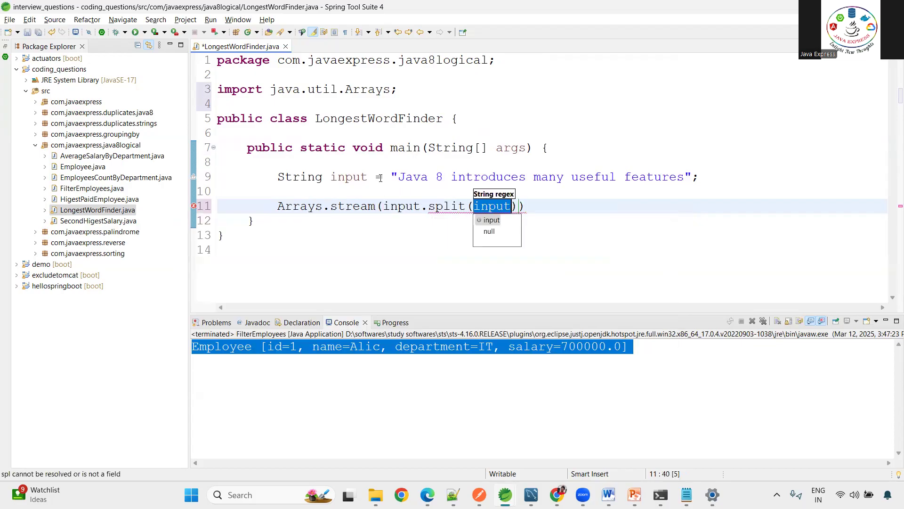
type("\"")
key("BackSpace")
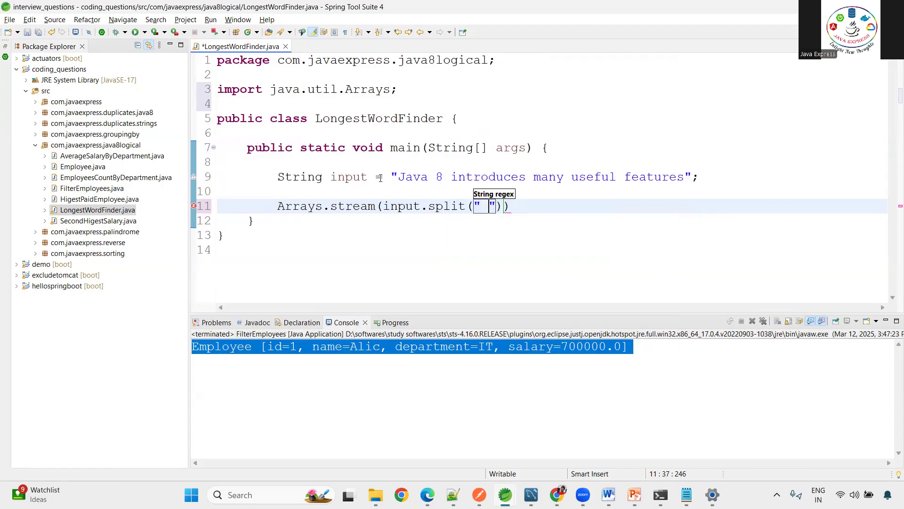
Step: Add blank lines below the stream statement and highlight 'introduces' in the input sentence
left_click_drag(399, 177, 647, 170)
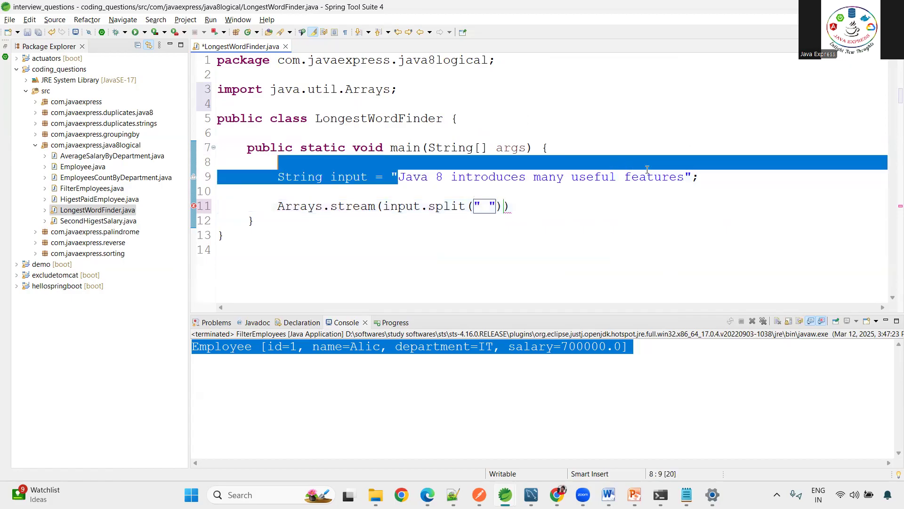
left_click(495, 191)
left_click(511, 206)
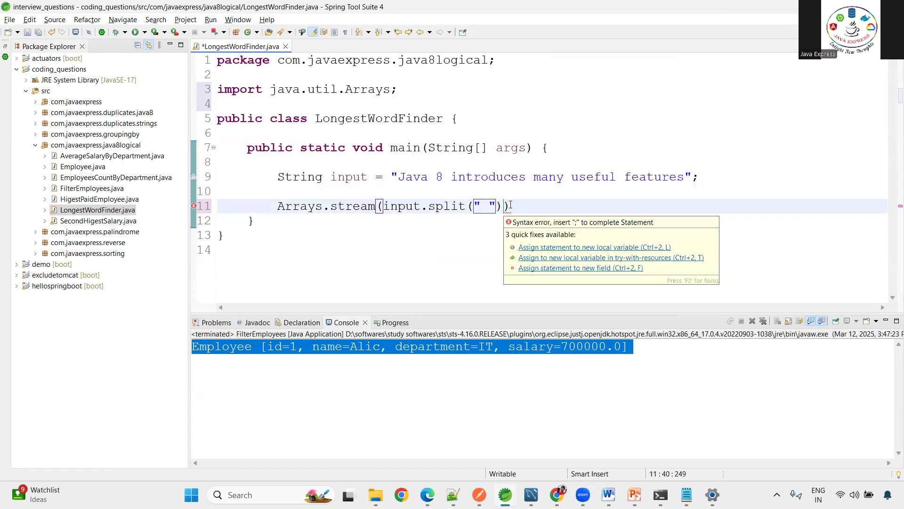
key("Return")
double_click(438, 205)
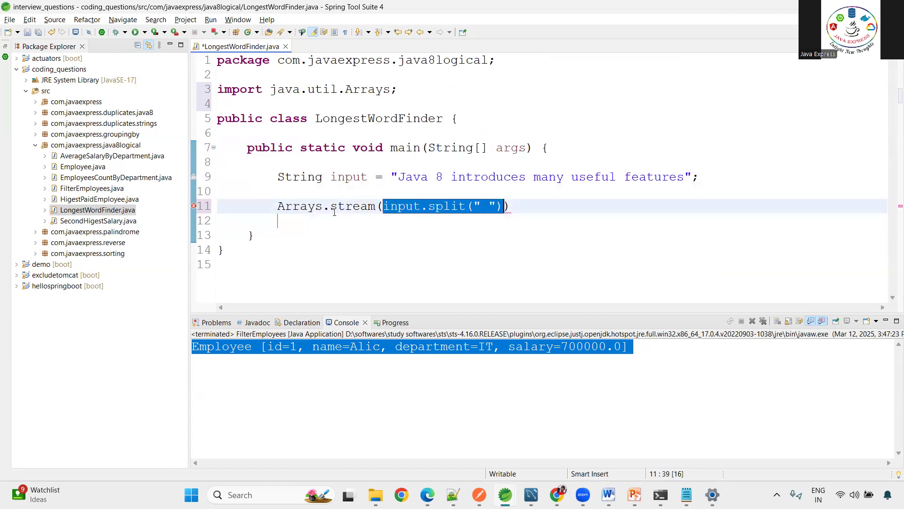
double_click(353, 205)
left_click(517, 207)
key("Return")
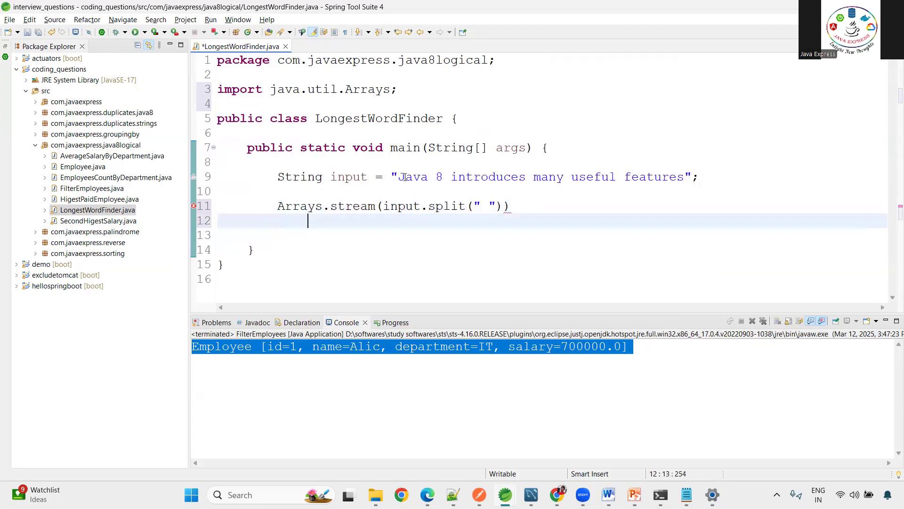
left_click_drag(399, 177, 701, 177)
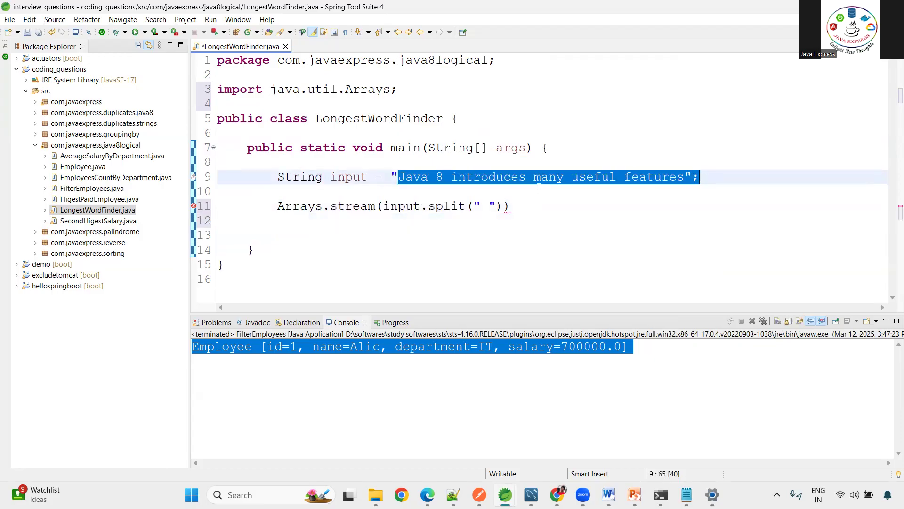
double_click(492, 178)
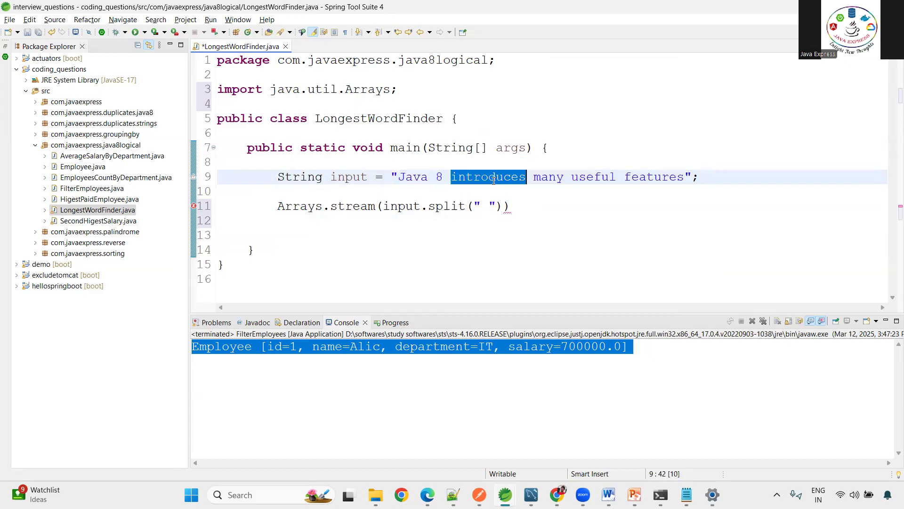
Step: Chain a .max( call and clear out the misspelled Comarator fragment inside it
left_click(384, 226)
type(".m")
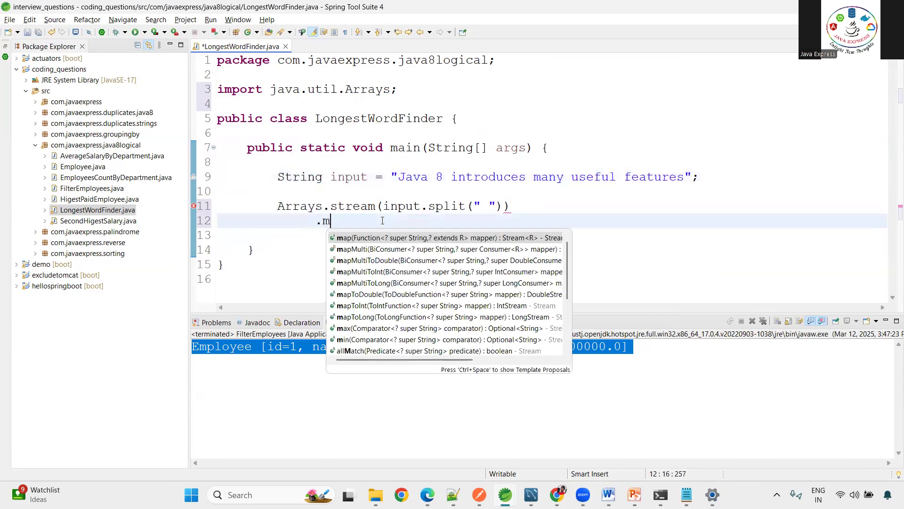
type("x")
key("BackSpace")
type("ax")
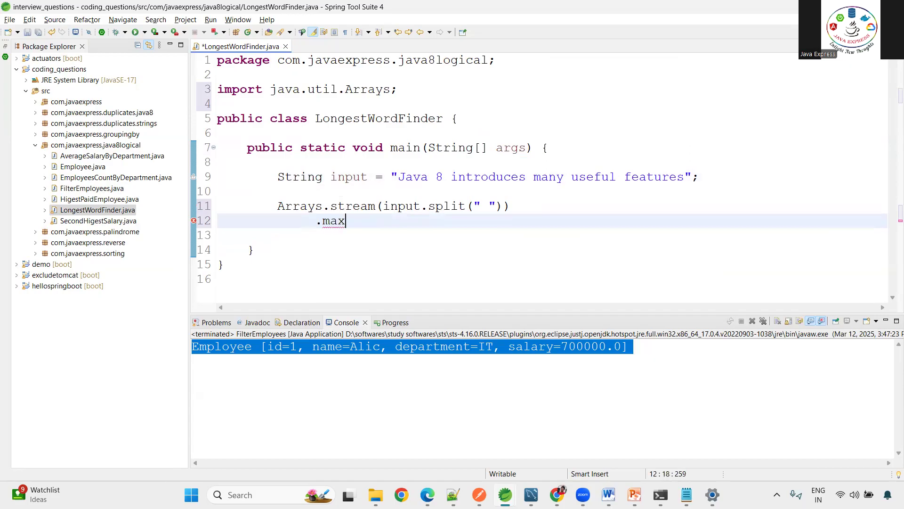
key("ctrl+space")
key("Return")
type("C")
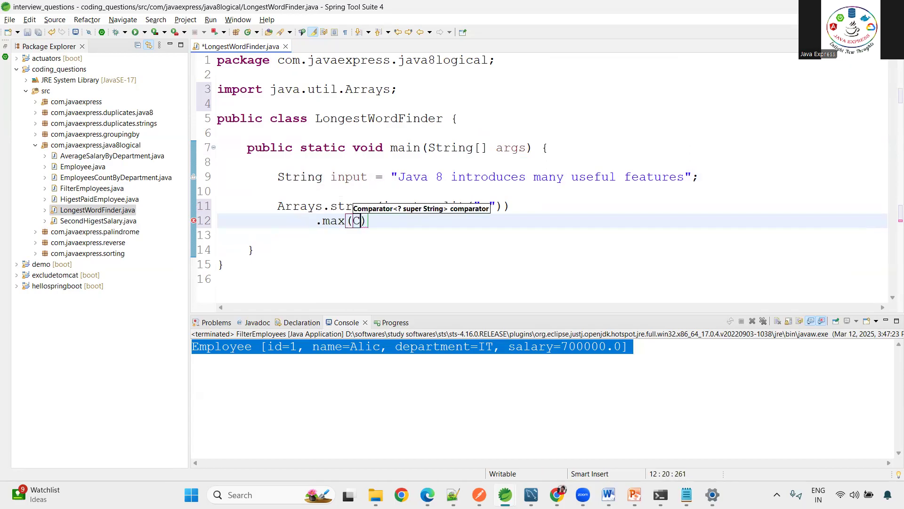
type("omara")
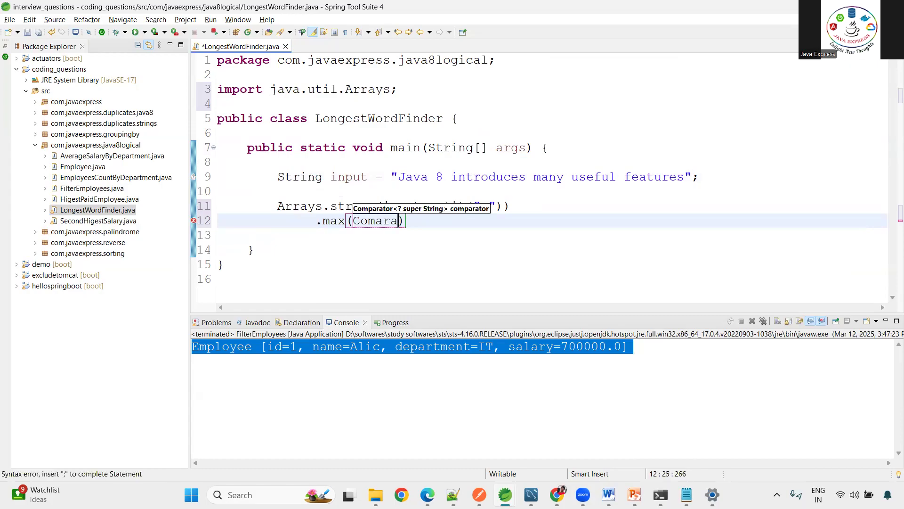
type("tor.compa")
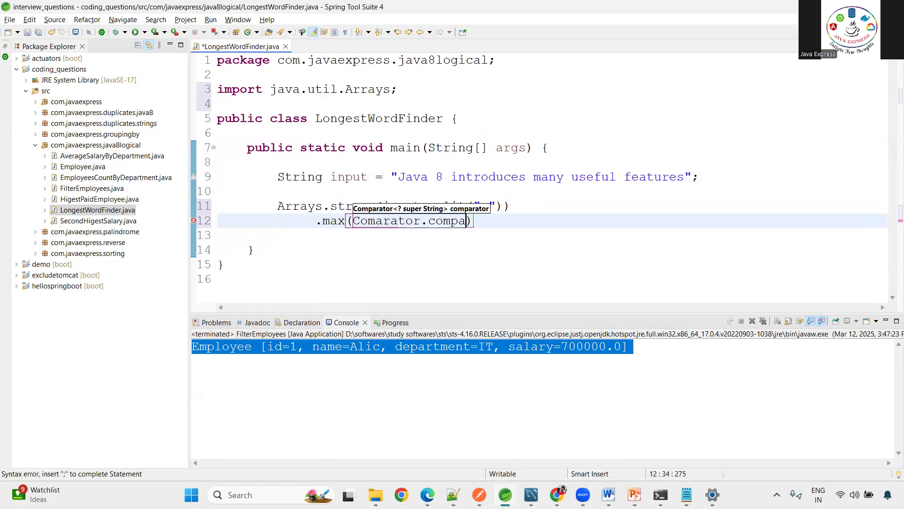
key("ctrl+space")
key("BackSpace")
key("BackSpace")
key("BackSpace")
key("BackSpace")
key("BackSpace")
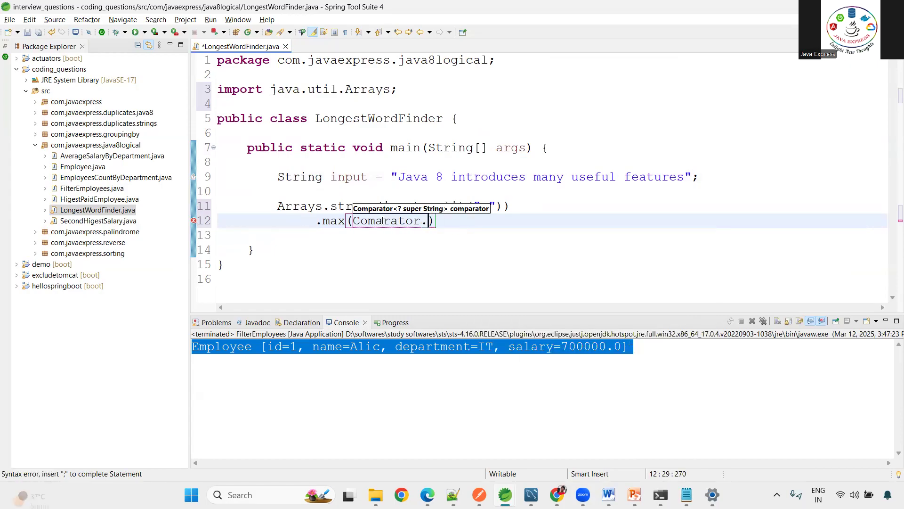
key("BackSpace")
key("ctrl+space")
key("BackSpace")
key("BackSpace")
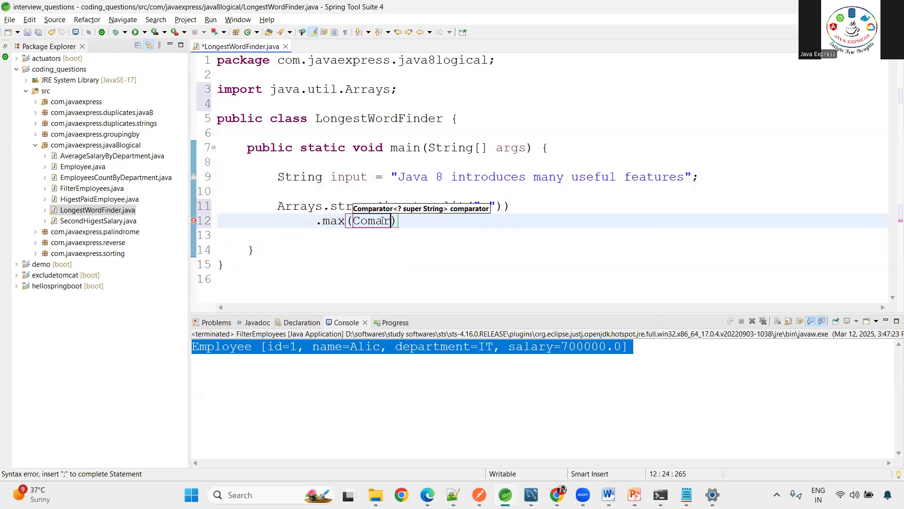
key("BackSpace")
key("BackSpace")
key("BackSpace")
type("paro")
key("BackSpace")
key("BackSpace")
key("BackSpace")
key("BackSpace")
key("BackSpace")
type("para")
type("t")
Step: Complete the argument as Comparator.comparingInt(String::length) with the Comparator import
key("ctrl+space")
key("Down")
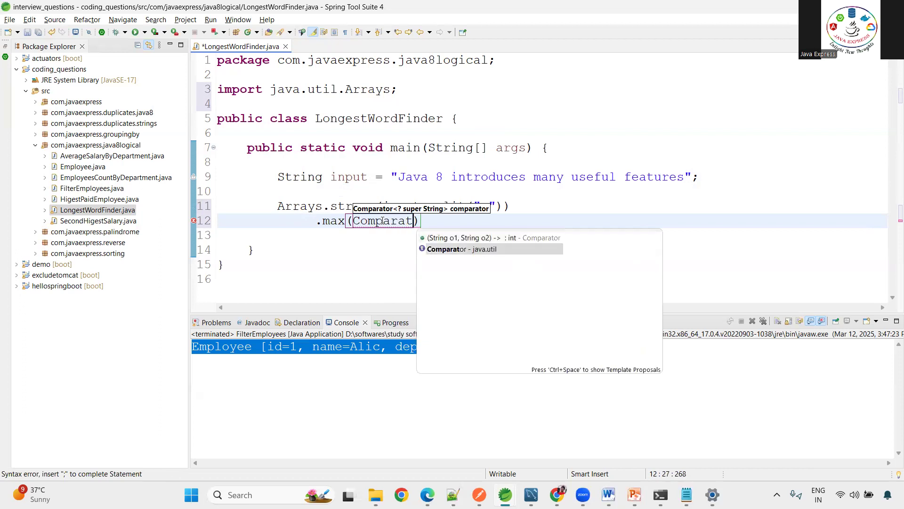
key("Return")
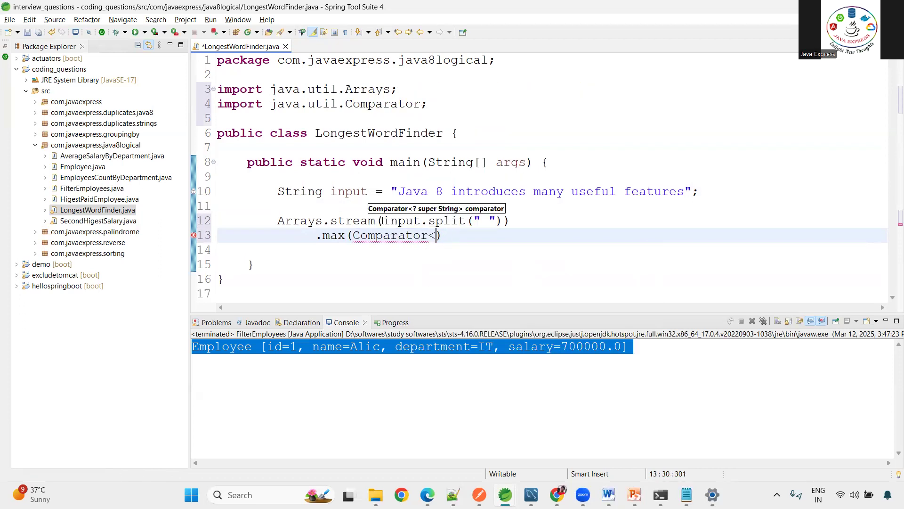
key("BackSpace")
key("BackSpace")
type(".com")
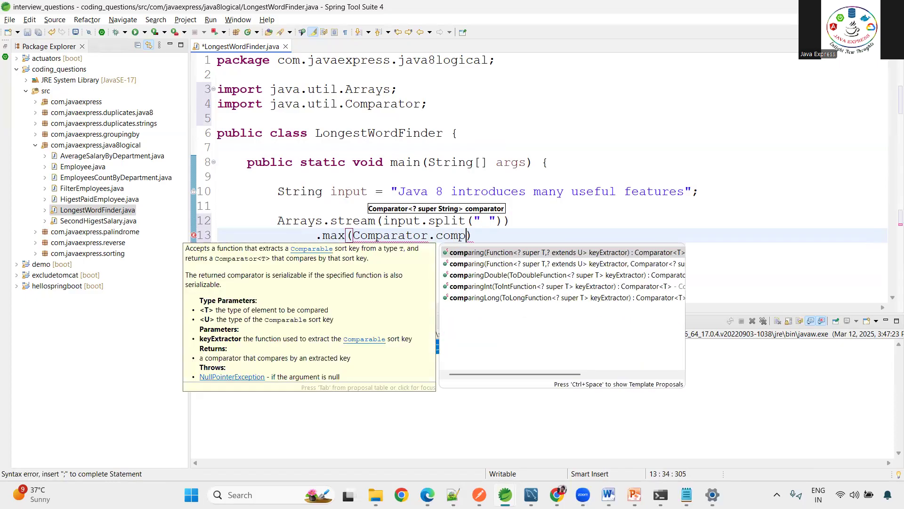
type("p")
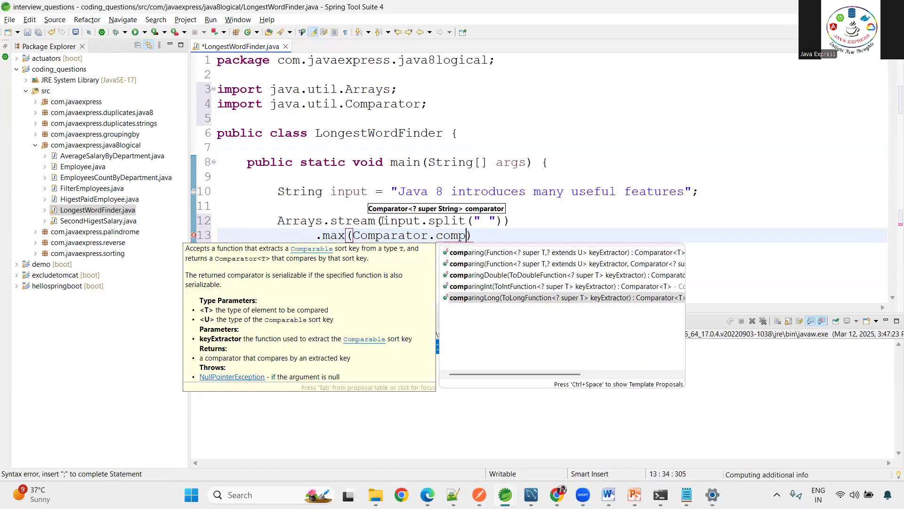
key("Down")
key("Down")
key("Down")
key("Return")
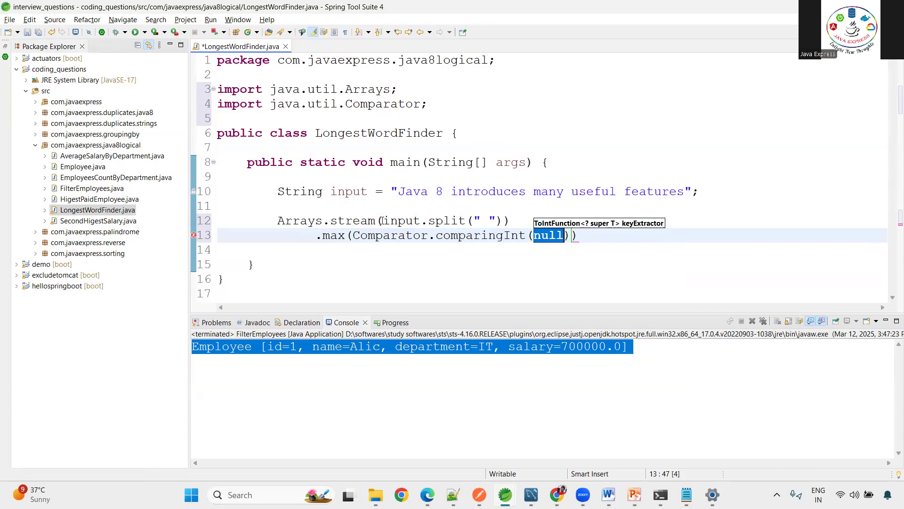
type("String")
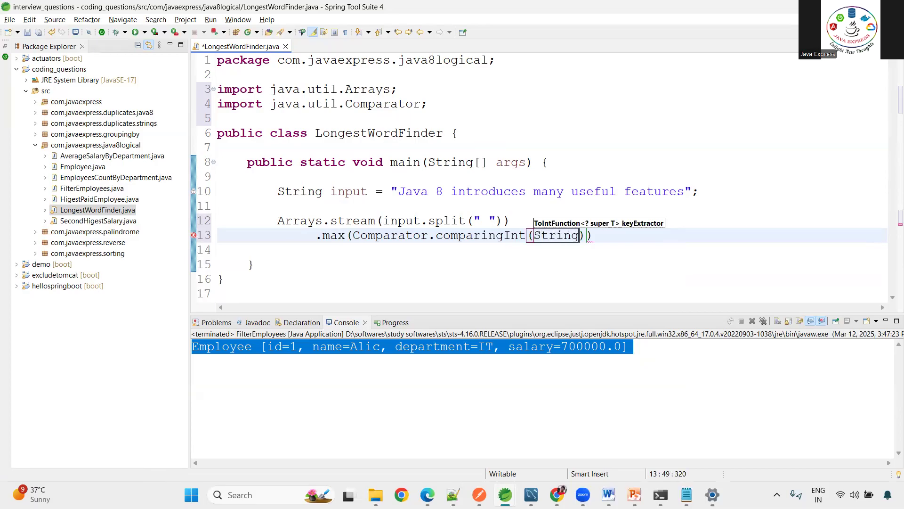
type("::length")
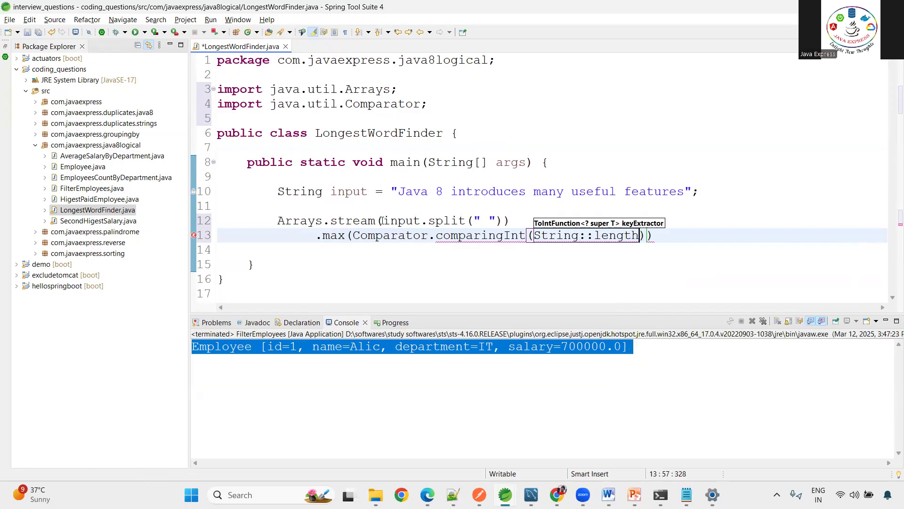
key("Right")
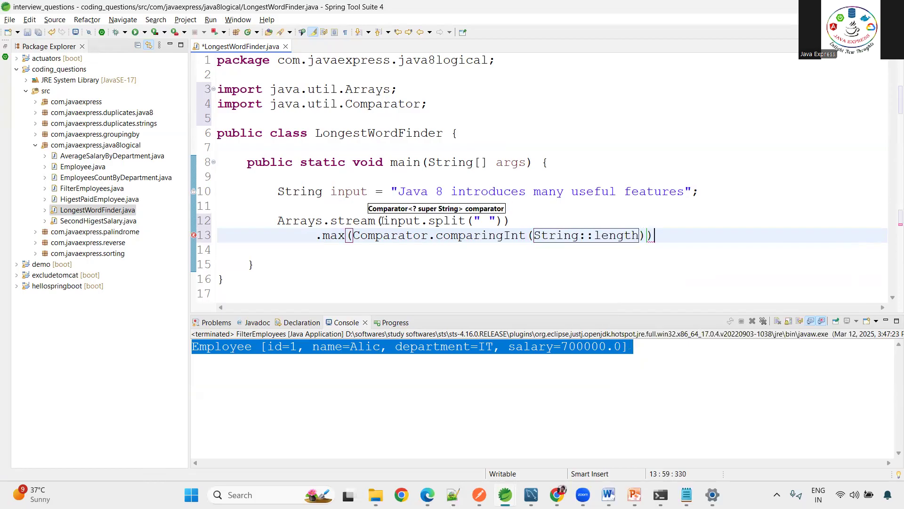
Step: Chain .orElse("") as the fallback, end the statement with a semicolon and save
key("Return")
type(".ro")
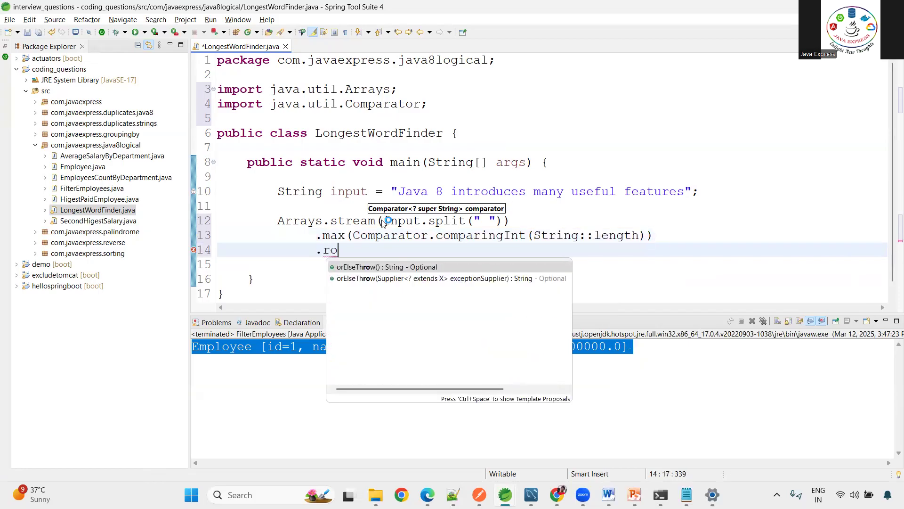
key("BackSpace")
key("BackSpace")
type("or")
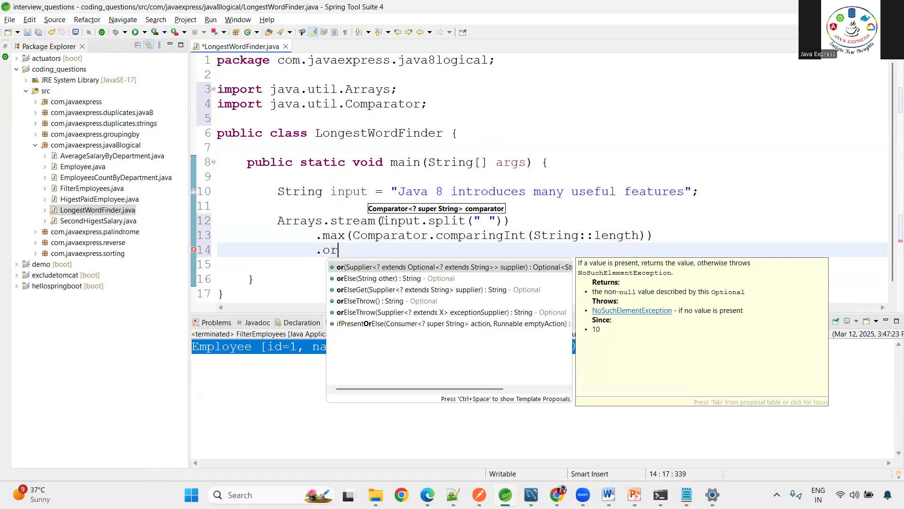
type("E")
key("Return")
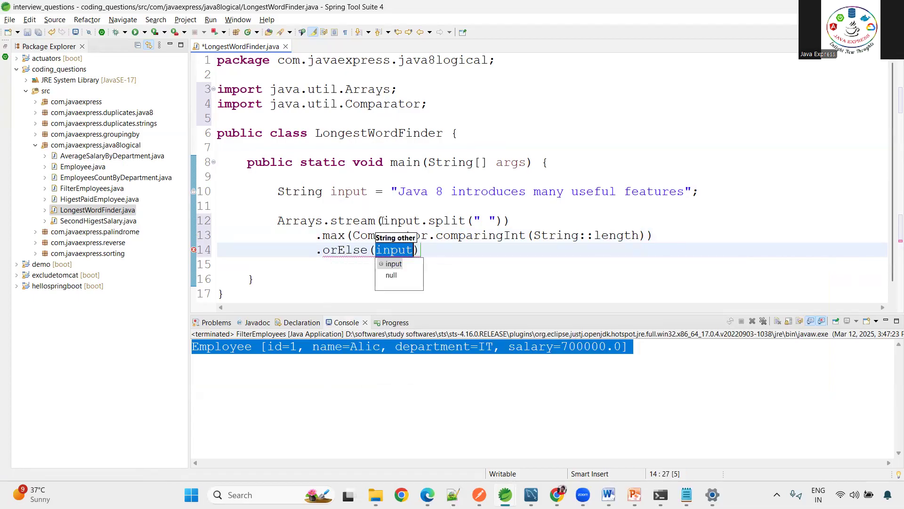
type("\"\"")
key("End")
type(";")
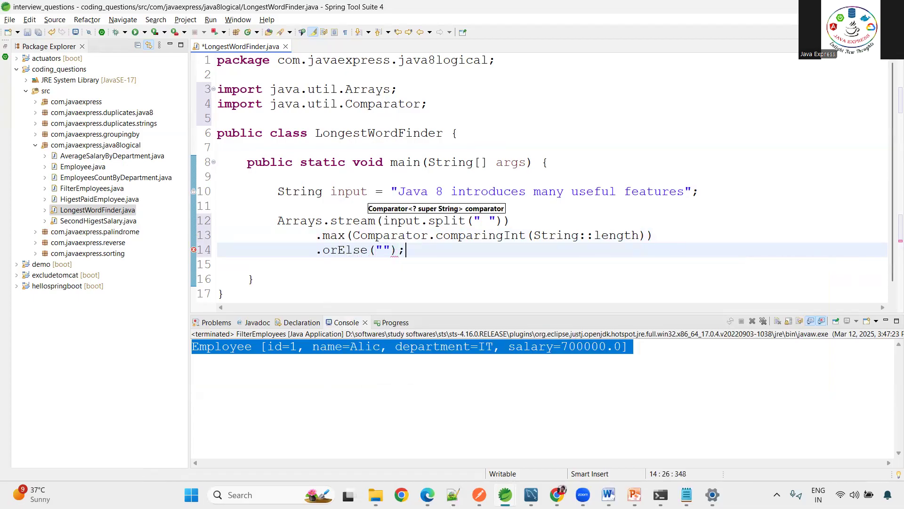
key("ctrl+s")
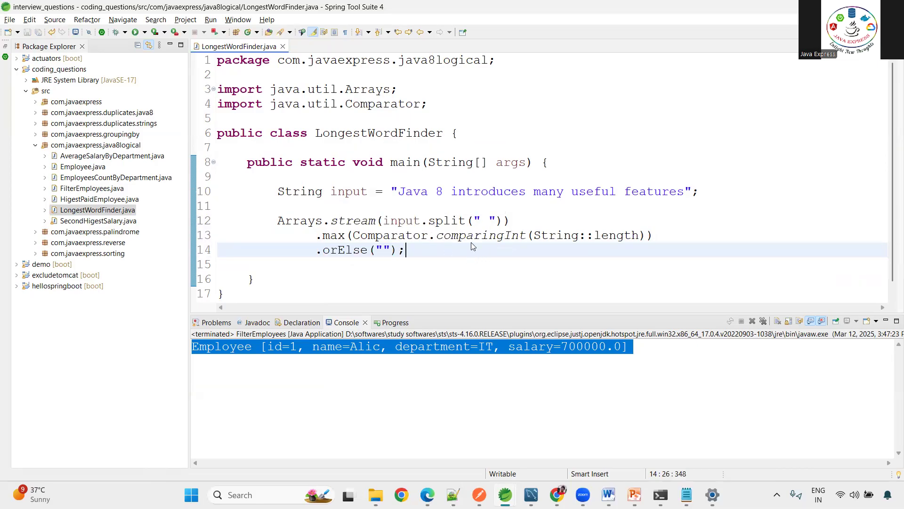
left_click(417, 197)
double_click(413, 192)
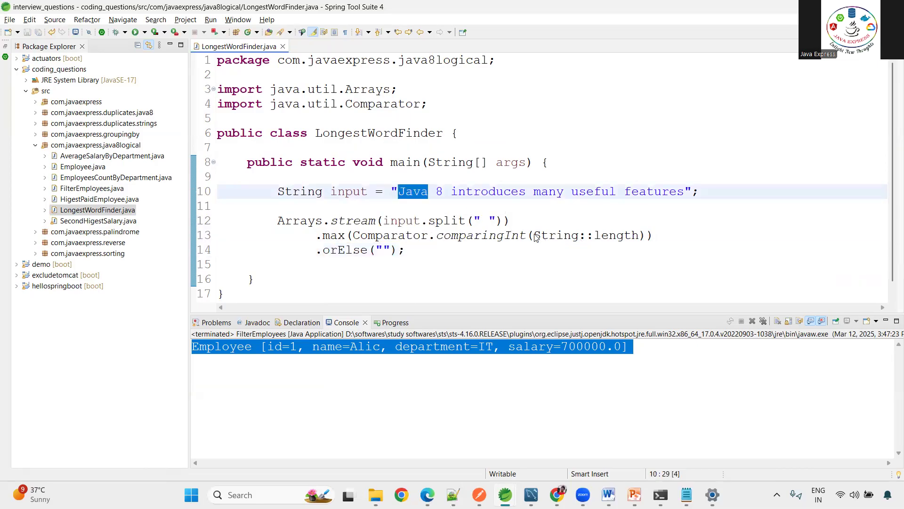
left_click_drag(534, 235, 641, 236)
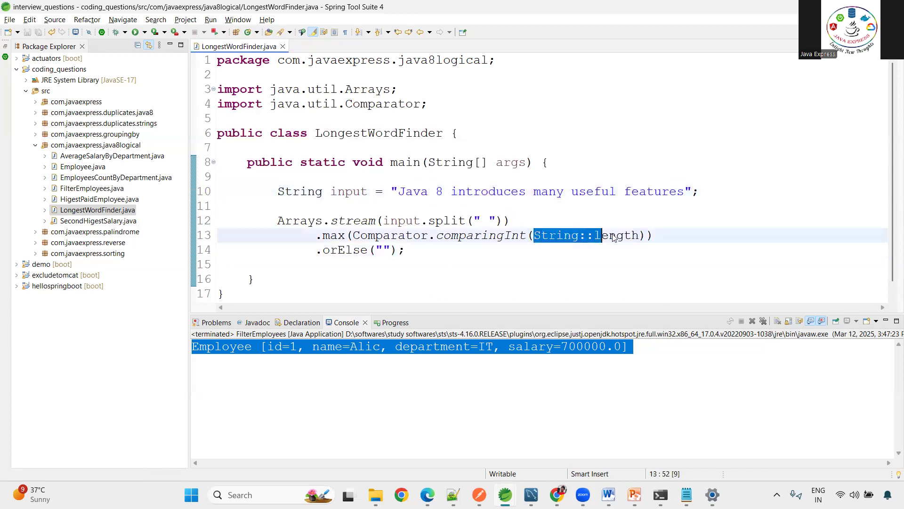
double_click(400, 236)
double_click(489, 235)
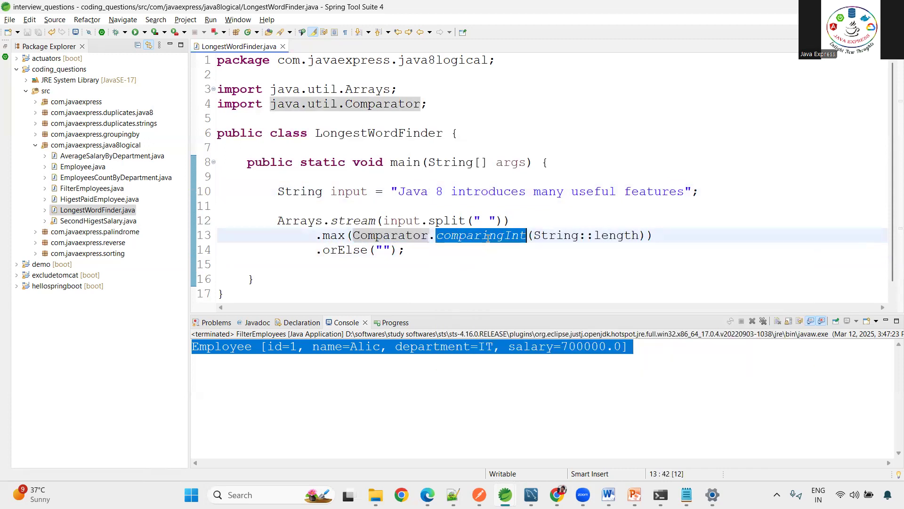
left_click(452, 250)
left_click(391, 235)
double_click(391, 235)
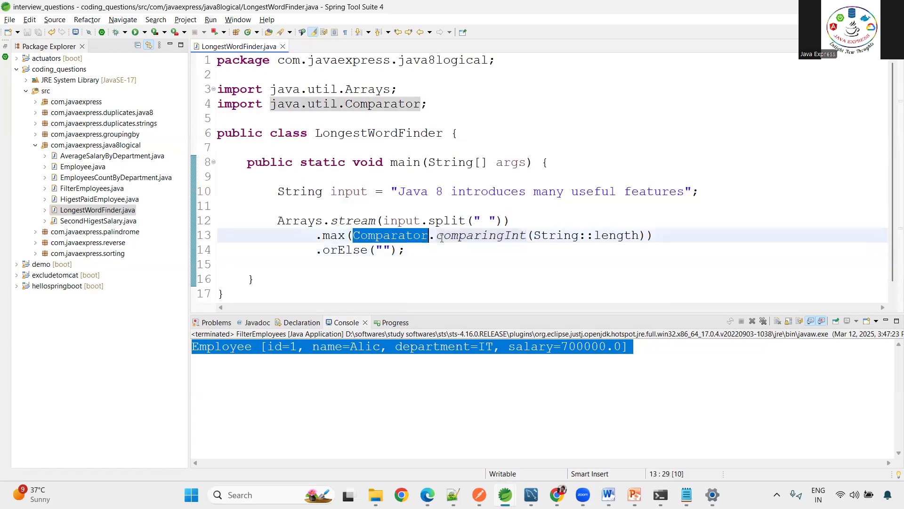
left_click_drag(436, 235, 648, 236)
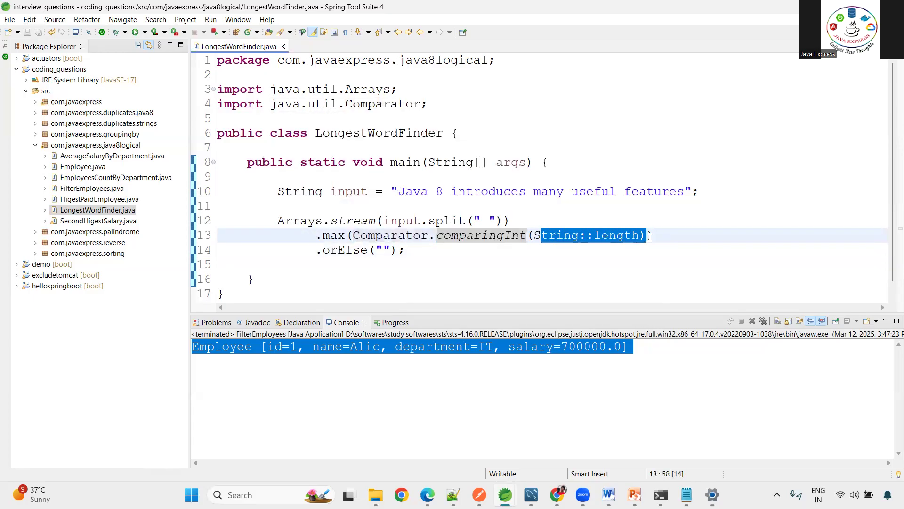
left_click_drag(397, 191, 685, 191)
left_click(458, 192)
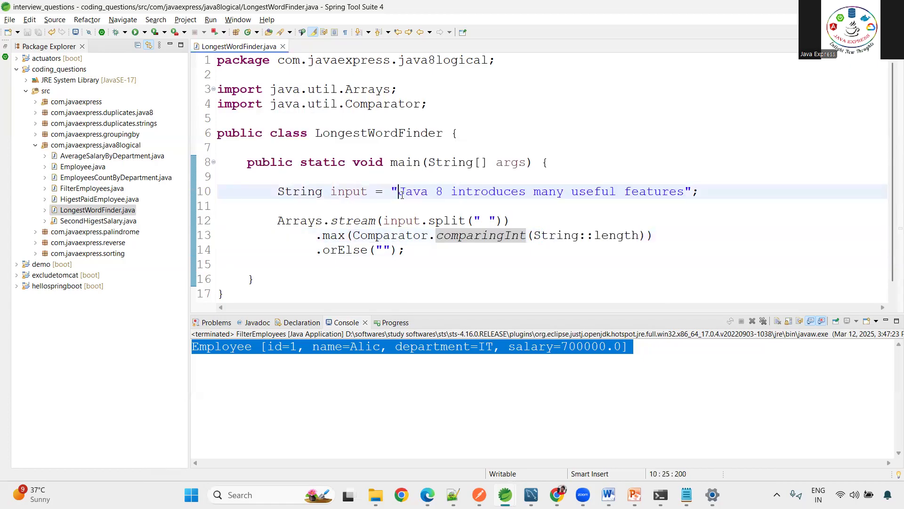
left_click_drag(400, 192, 685, 192)
double_click(413, 191)
left_click(431, 192)
double_click(432, 192)
double_click(487, 191)
left_click(526, 192)
left_click(687, 192)
left_click_drag(312, 236, 345, 235)
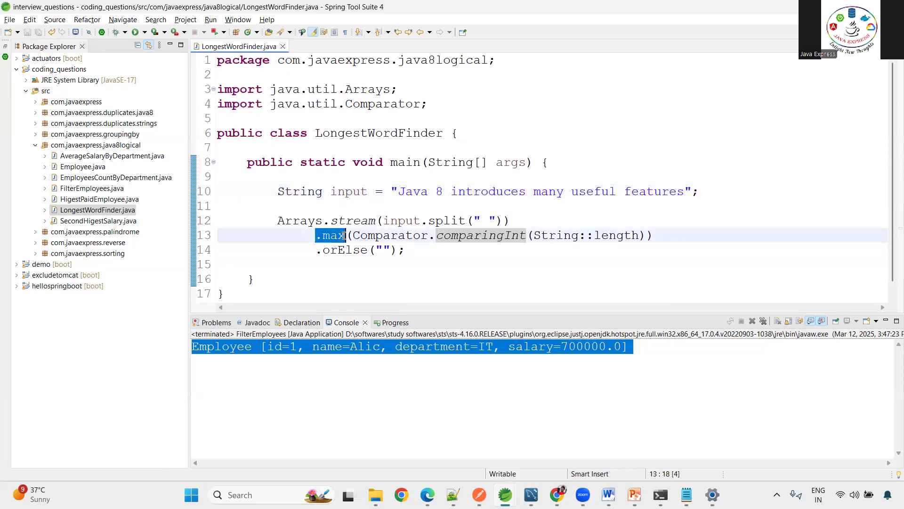
left_click(417, 250)
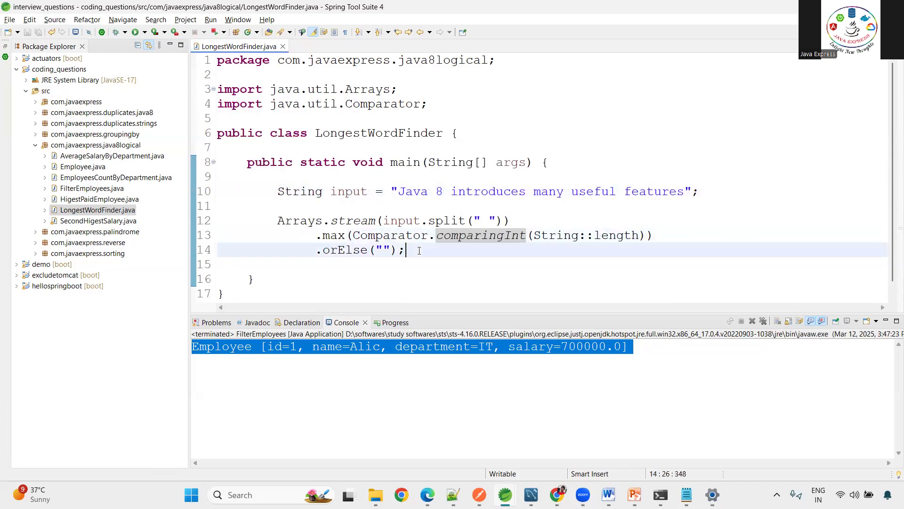
Step: Assign the stream result to local variable longestWord, add System.out.println(longestWord); and save
key("ctrl+2")
type("lse = ")
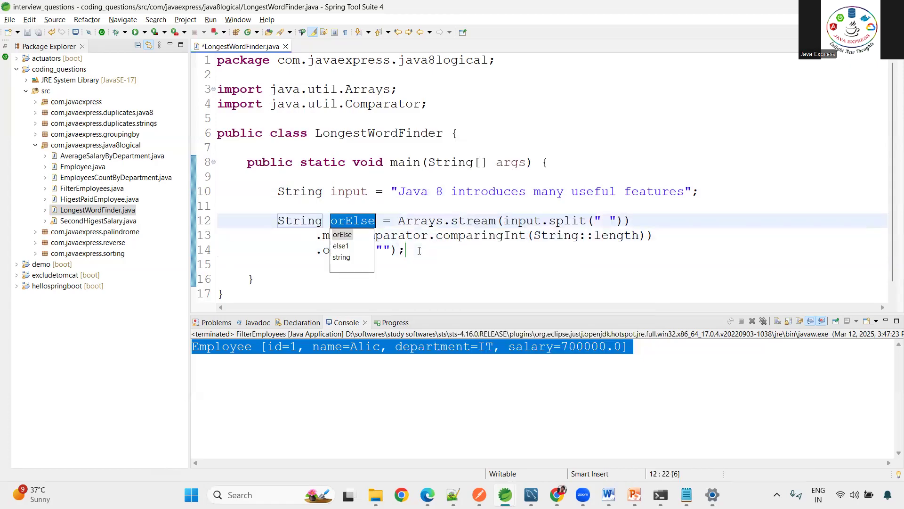
type("longestWo")
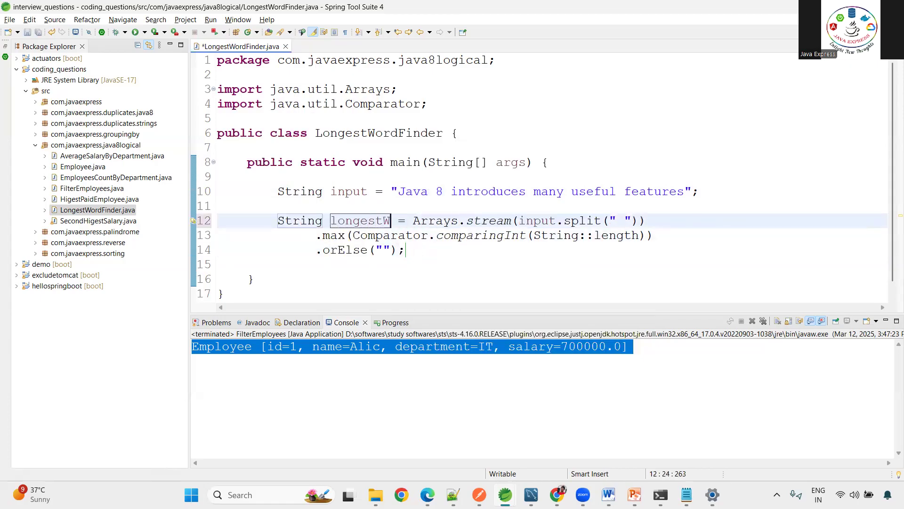
type("rd")
left_click(417, 250)
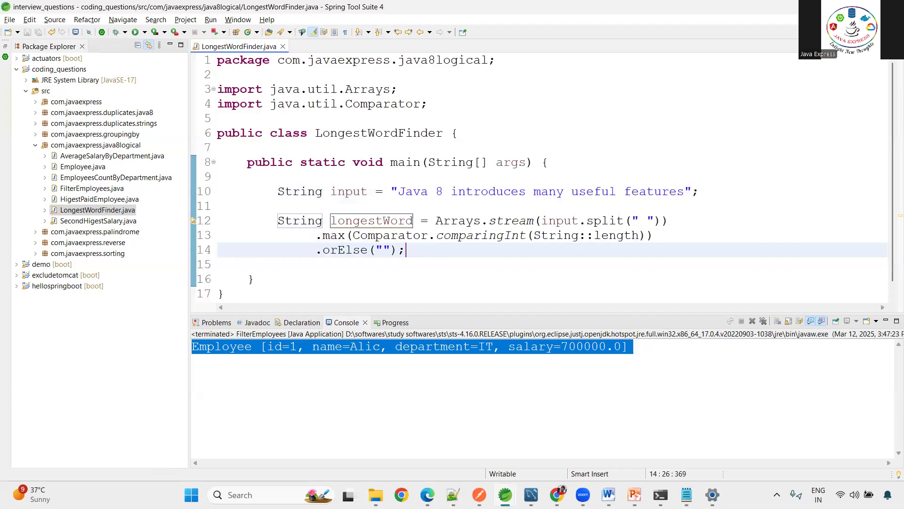
key("Return")
key("Return")
type("syso")
key("ctrl+space")
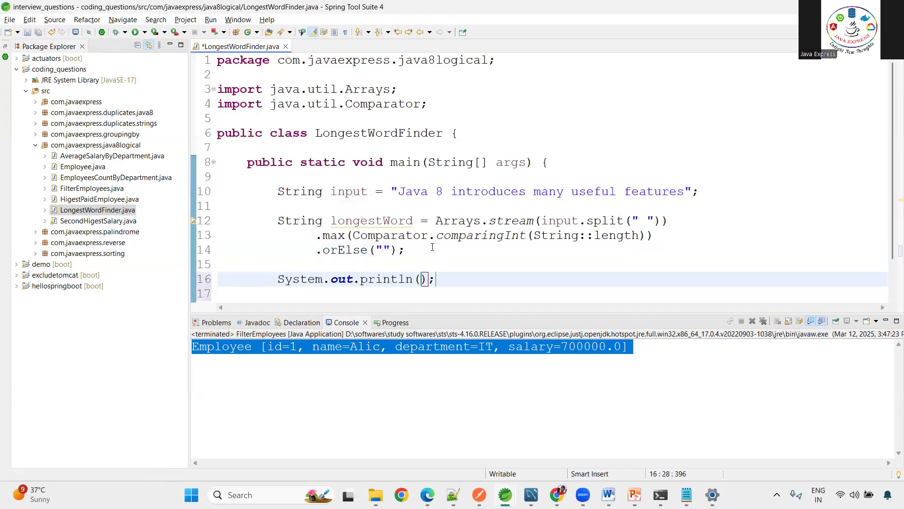
type("lon")
key("ctrl+space")
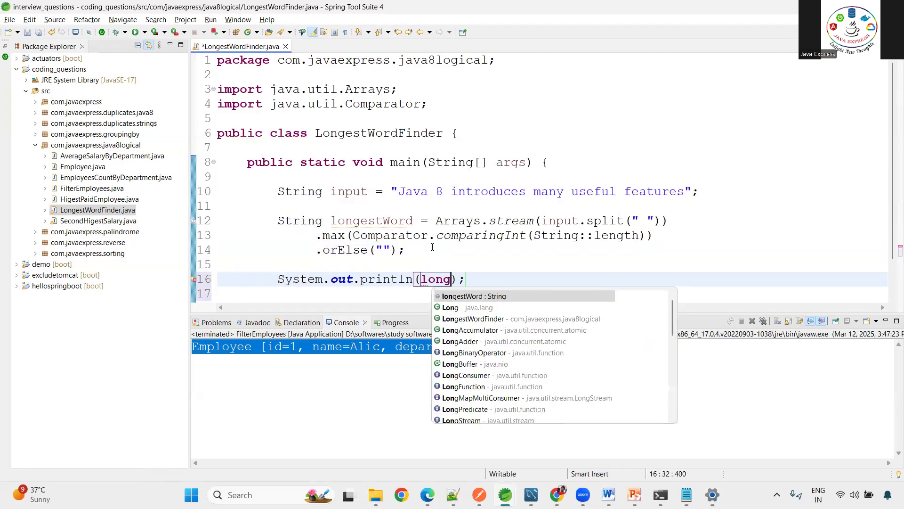
type("ge")
key("Return")
key("ctrl+s")
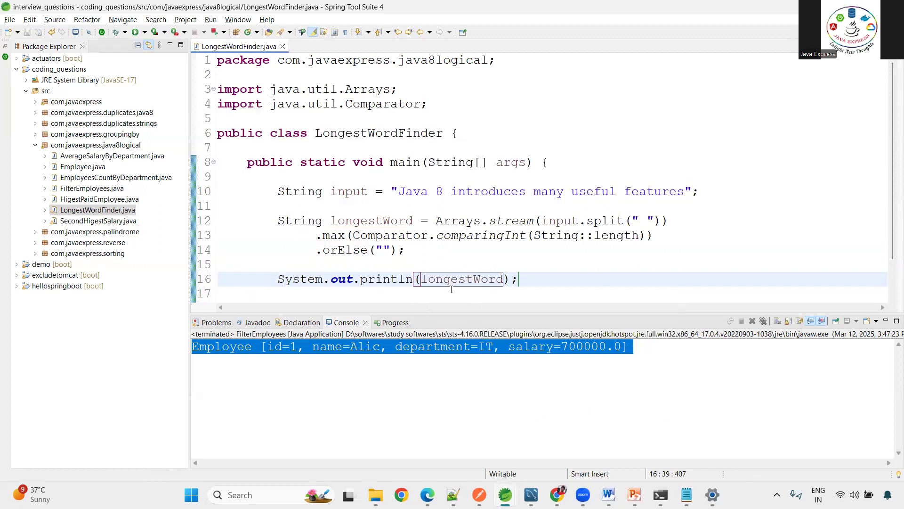
Step: Run LongestWordFinder as a Java application and highlight 'introduces' in the console output
right_click(405, 174)
mouse_move(434, 394)
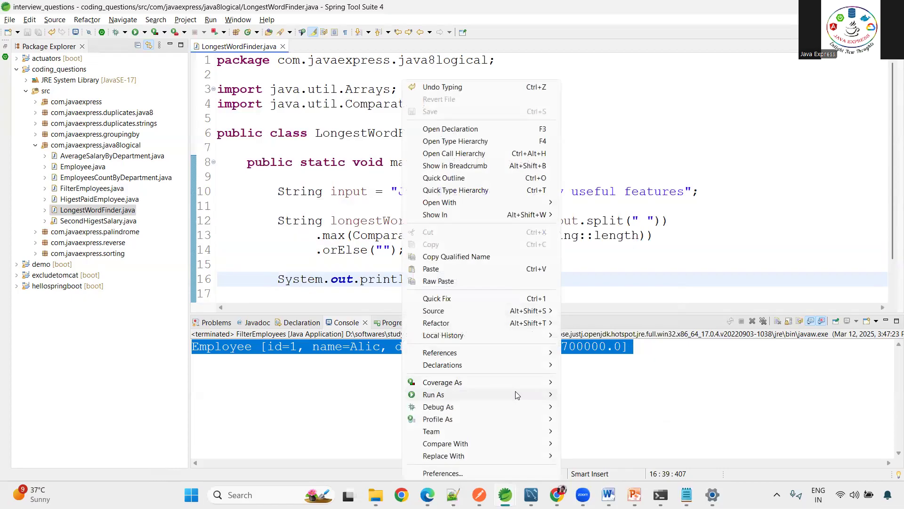
left_click(608, 394)
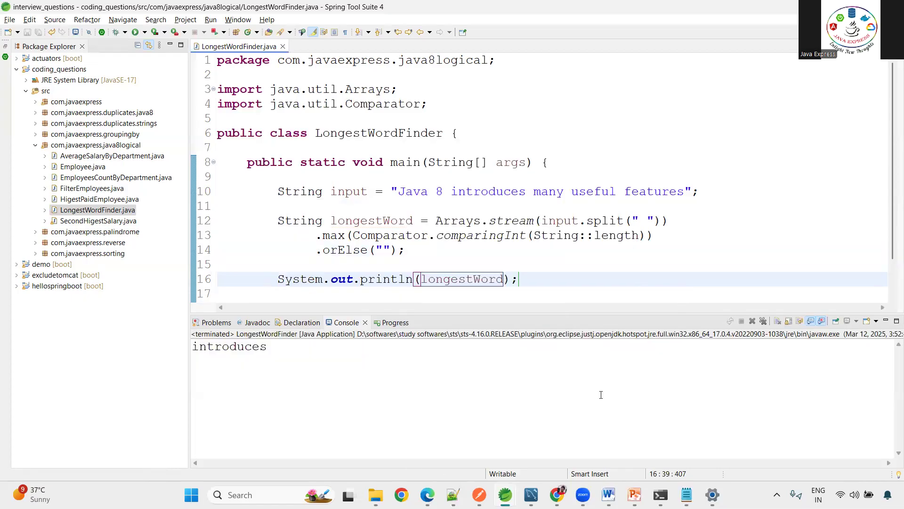
left_click_drag(270, 350, 192, 347)
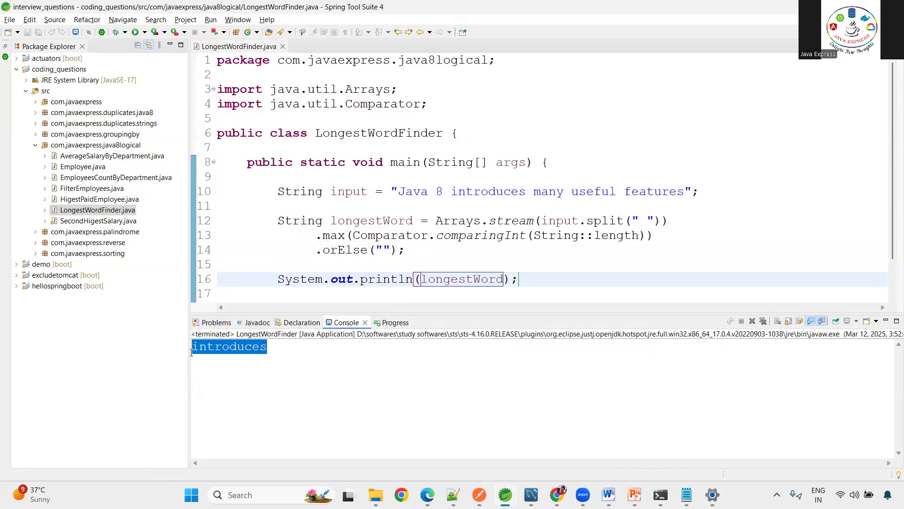
left_click(403, 205)
scroll(403, 206, "down", 1)
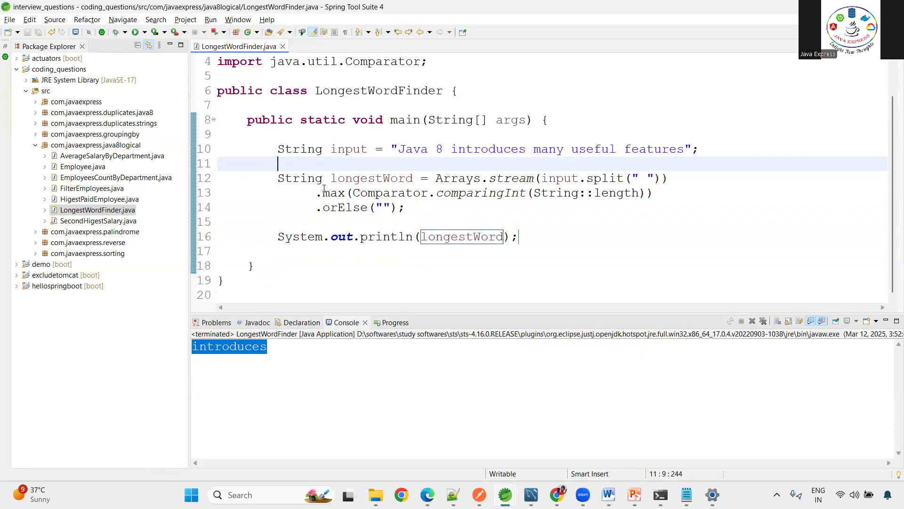
left_click(318, 193)
left_click_drag(317, 193, 354, 193)
double_click(459, 178)
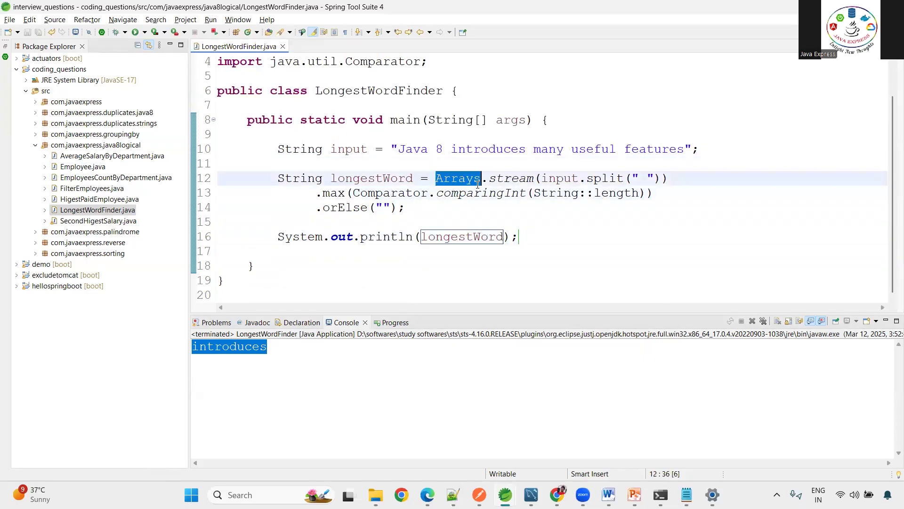
left_click(333, 252)
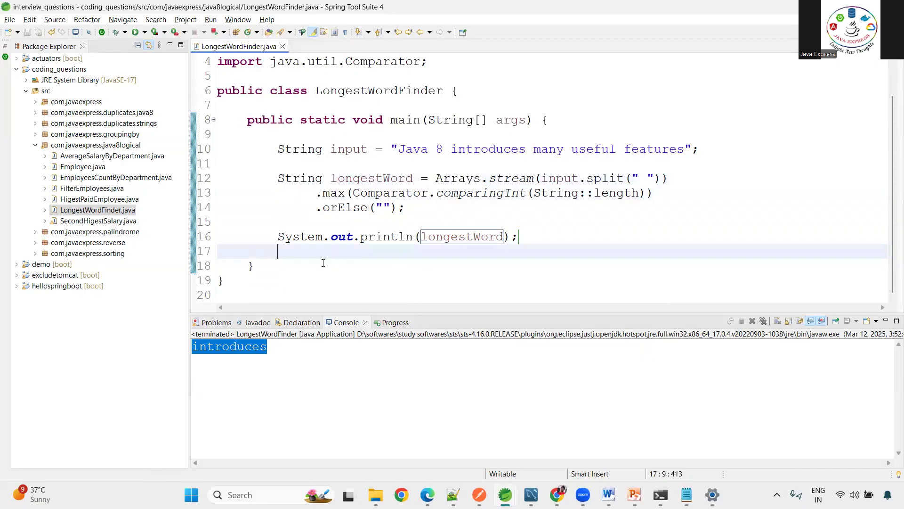
left_click(261, 265)
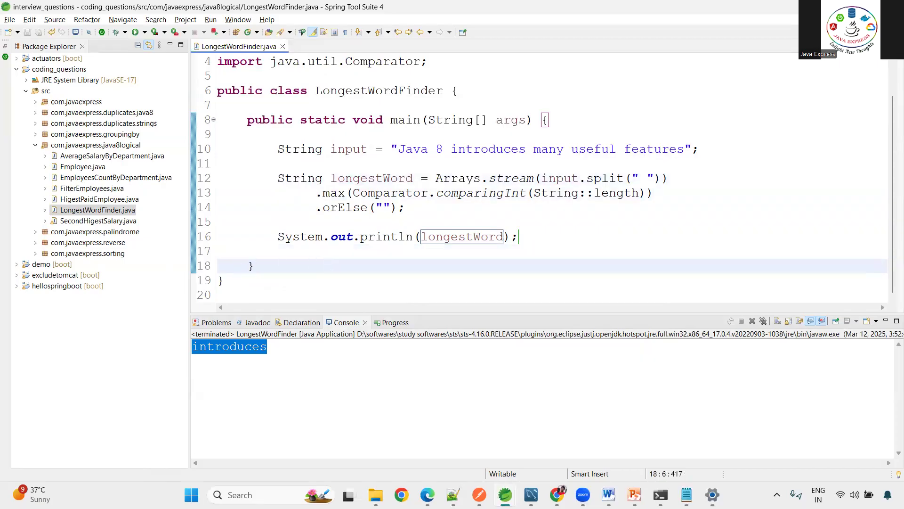